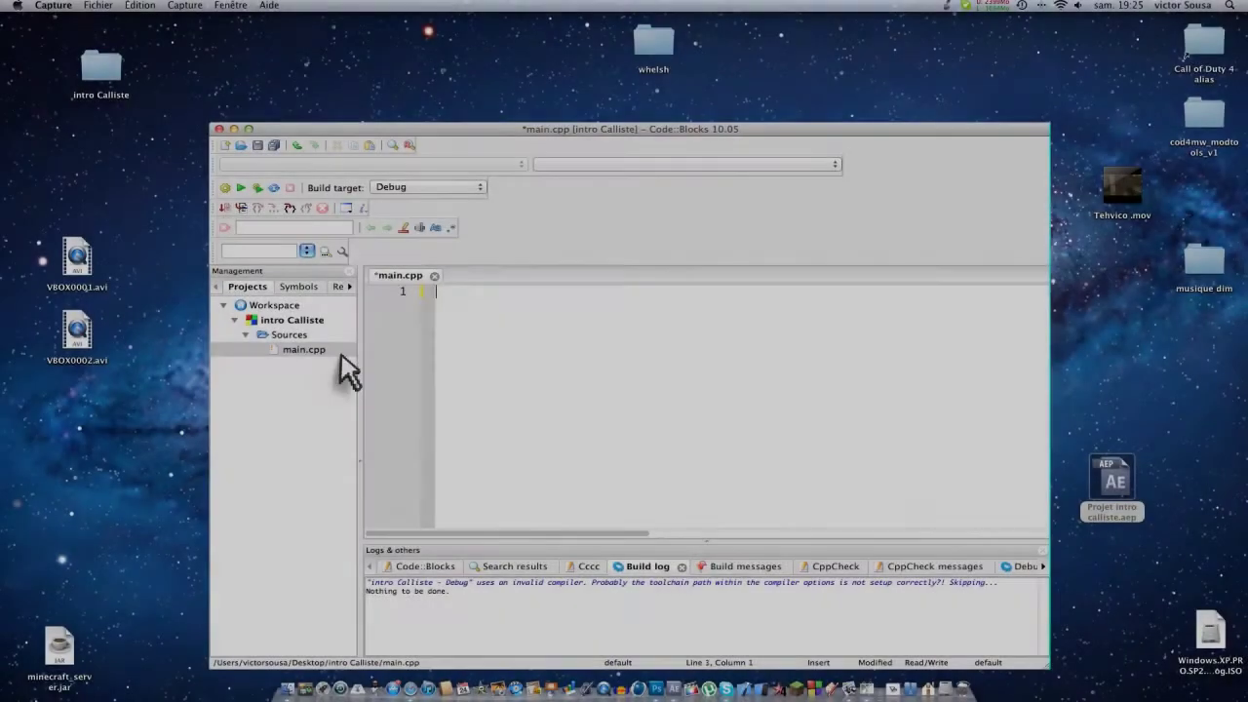
Add the hello world print, system("pause") and system("intro_couim747.mov") to main(), then build and run
{"action": "type", "text": "cout << \"hello world!\\n\";     "}
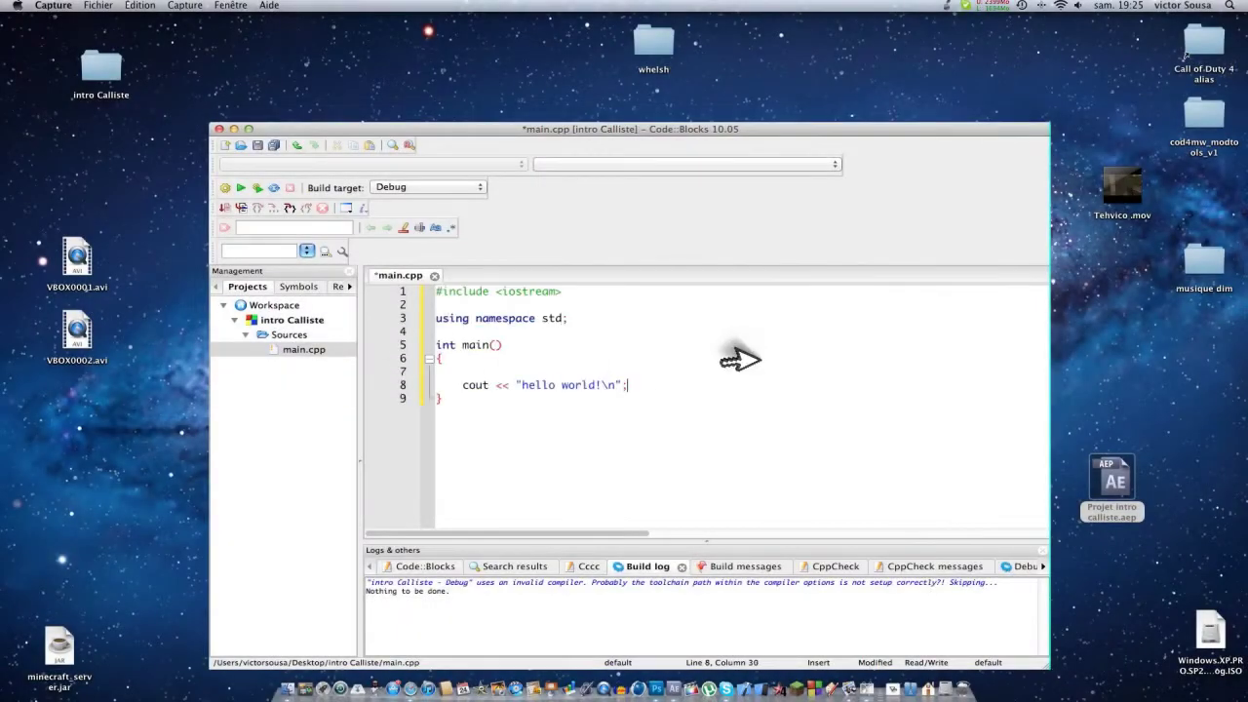
{"action": "type", "text": "system (\"pause\");     system (\"intro_couim747.mov\");     return 0;"}
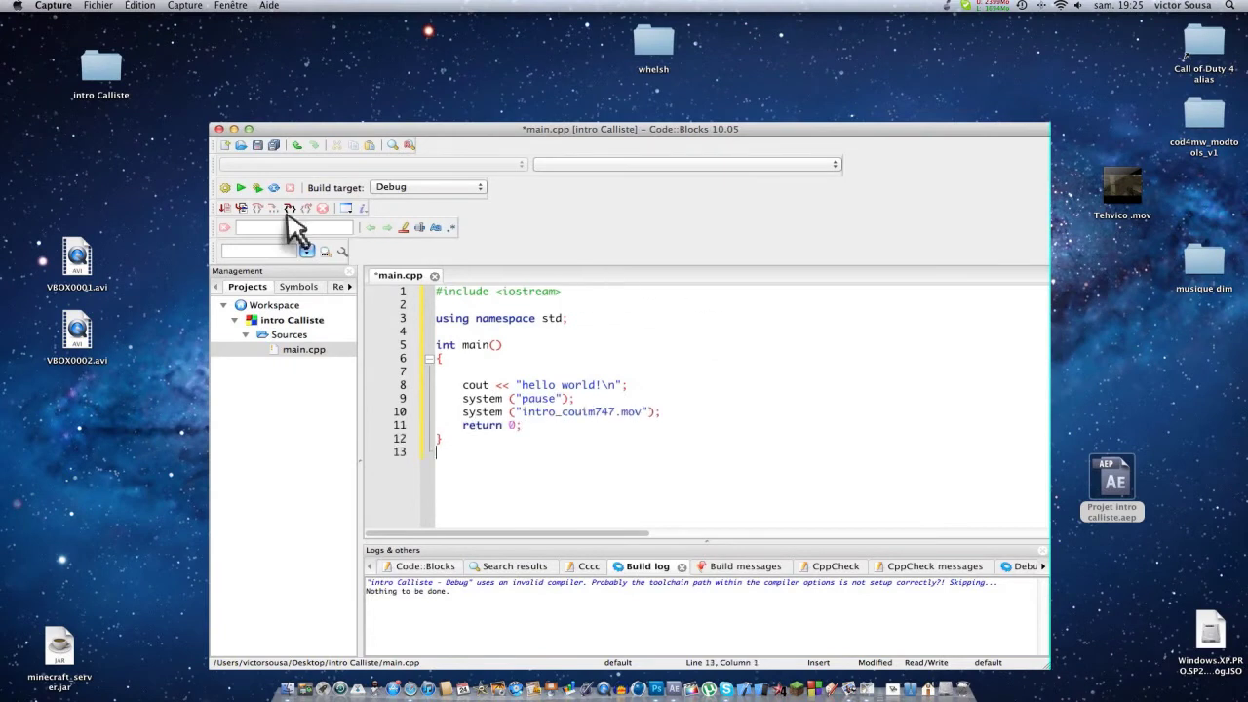
{"action": "left_click", "coordinate": [257, 189]}
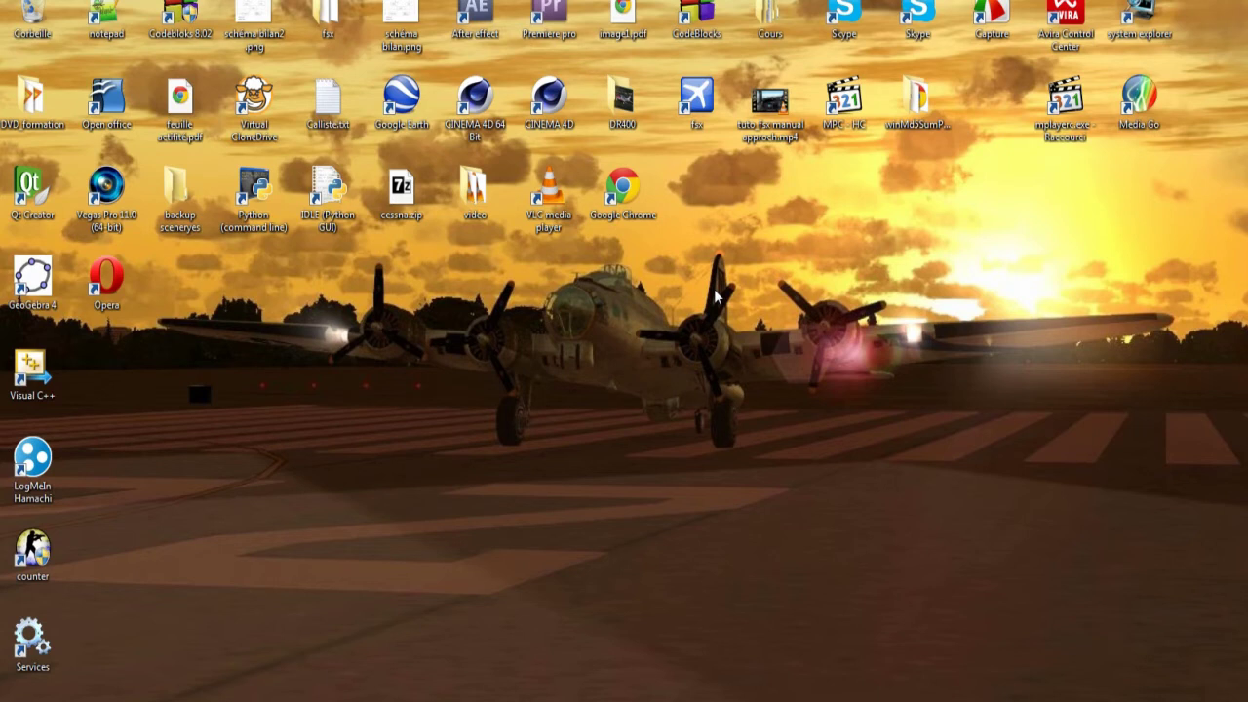
{"action": "left_click", "coordinate": [308, 698]}
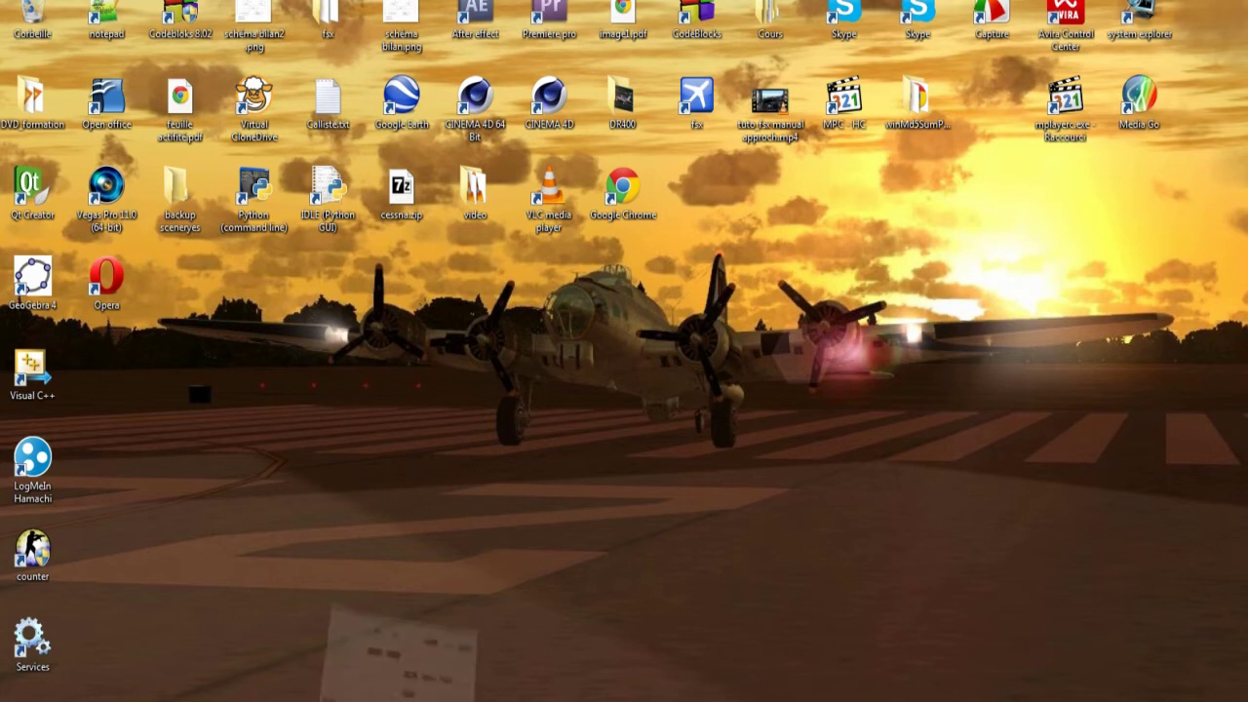
{"action": "double_click", "coordinate": [1046, 155]}
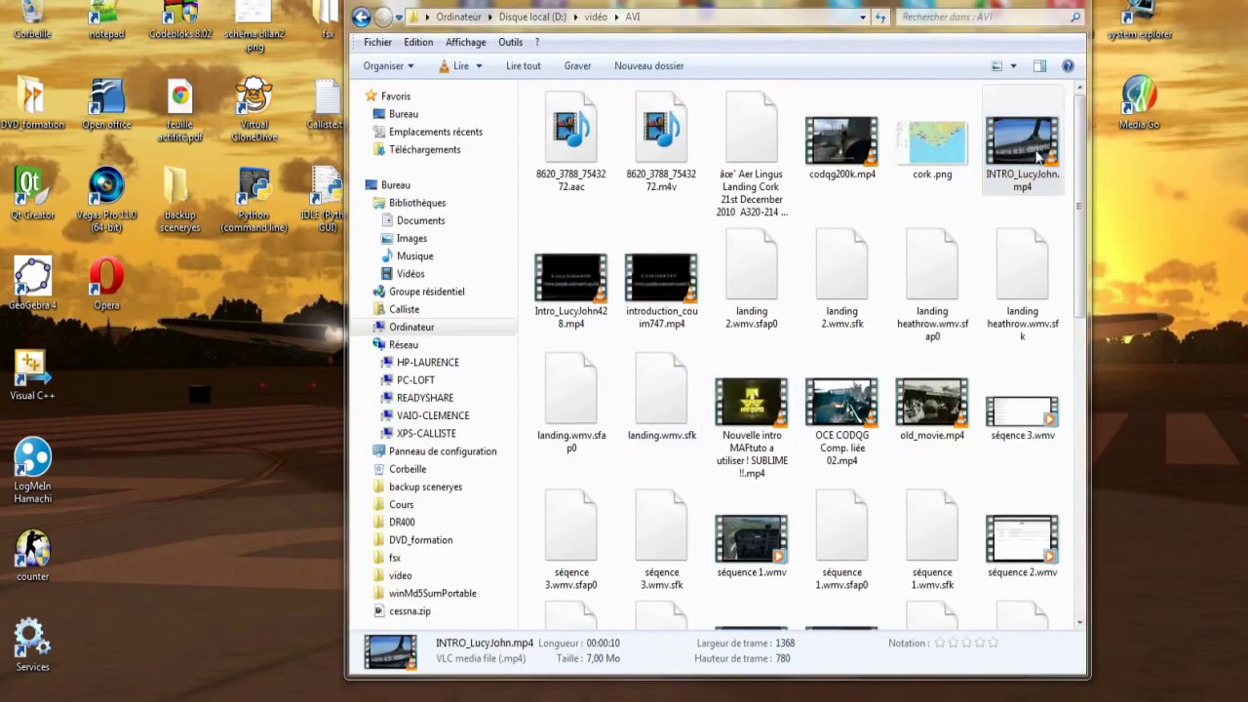
{"action": "left_click_drag", "start_coordinate": [719, 115], "coordinate": [616, 0]}
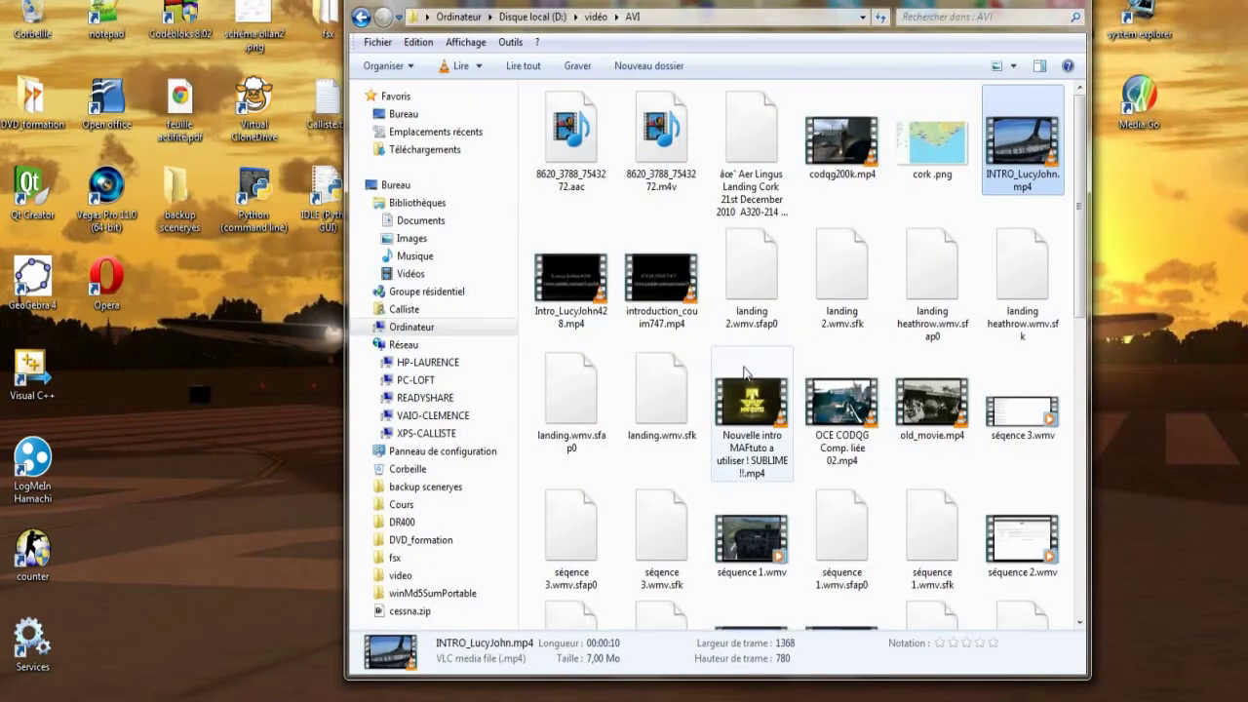
{"action": "left_click", "coordinate": [1066, 4]}
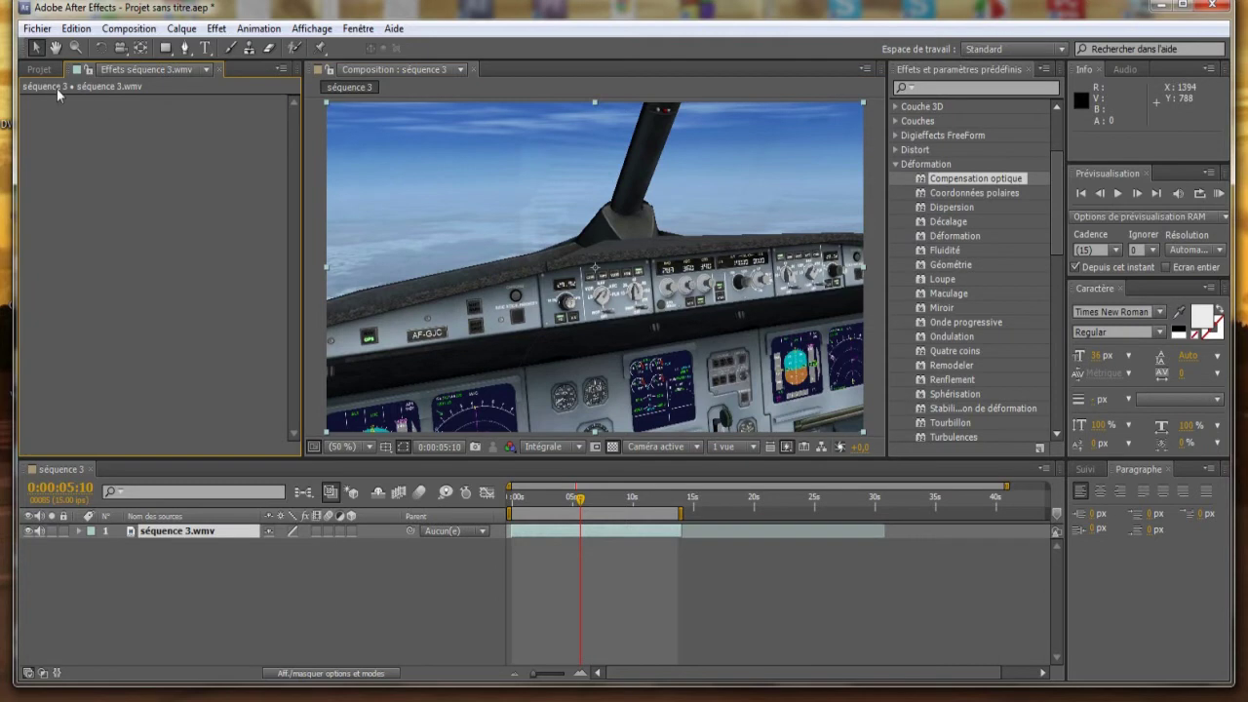
Maximize the After Effects window
{"action": "left_click", "coordinate": [45, 70]}
{"action": "left_click", "coordinate": [97, 70]}
{"action": "left_click", "coordinate": [1180, 5]}
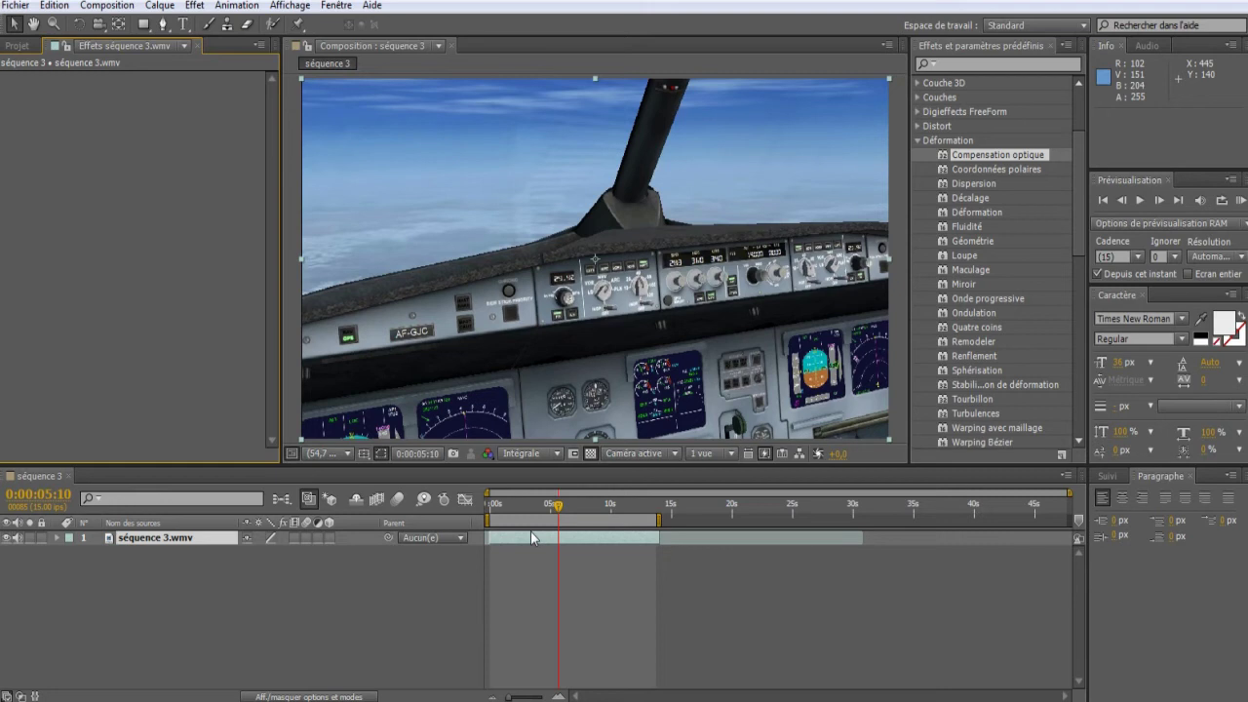
Drag the Looks effect from Magic Bullet Looks onto the séquence 3.wmv cockpit layer
{"action": "scroll", "coordinate": [1004, 260], "scroll_direction": "down", "scroll_amount": 7}
{"action": "scroll", "coordinate": [949, 264], "scroll_direction": "down", "scroll_amount": 3}
{"action": "scroll", "coordinate": [949, 264], "scroll_direction": "up", "scroll_amount": 3}
{"action": "left_click", "coordinate": [980, 46]}
{"action": "mouse_move", "coordinate": [1078, 244]}
{"action": "left_mouse_down"}
{"action": "mouse_move", "coordinate": [1078, 88]}
{"action": "mouse_move", "coordinate": [1067, 383]}
{"action": "left_mouse_up"}
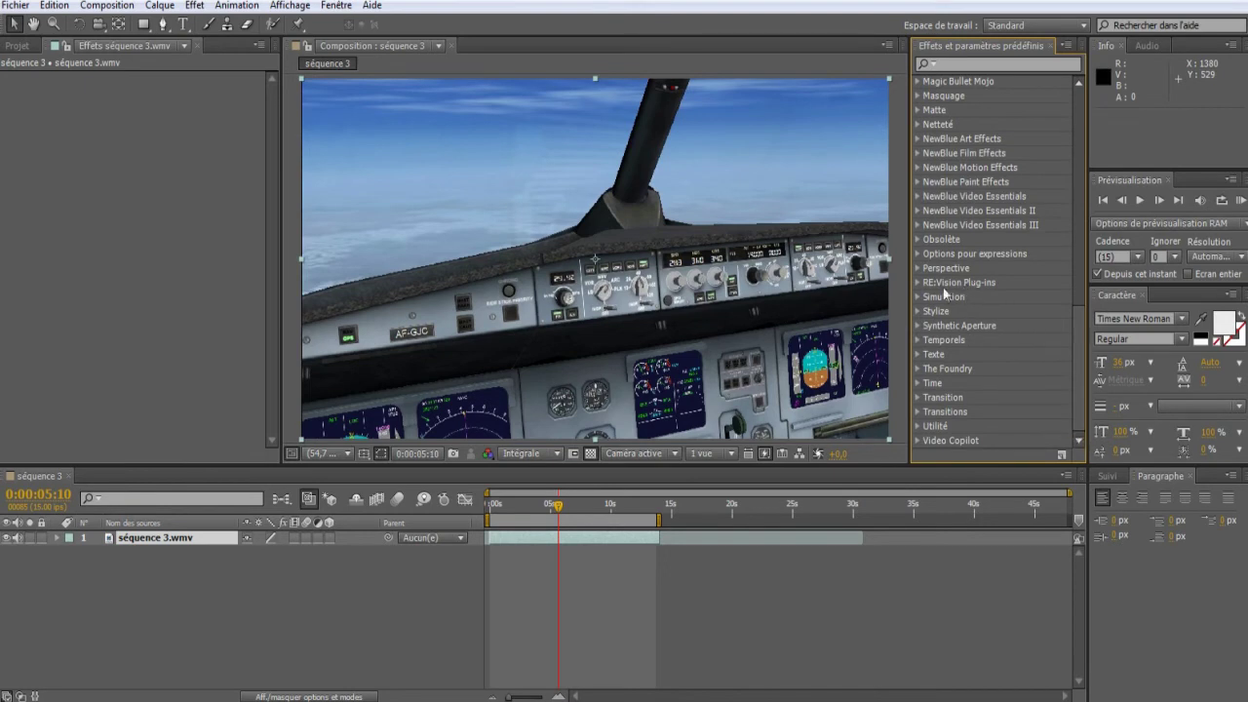
{"action": "scroll", "coordinate": [928, 173], "scroll_direction": "up", "scroll_amount": 3}
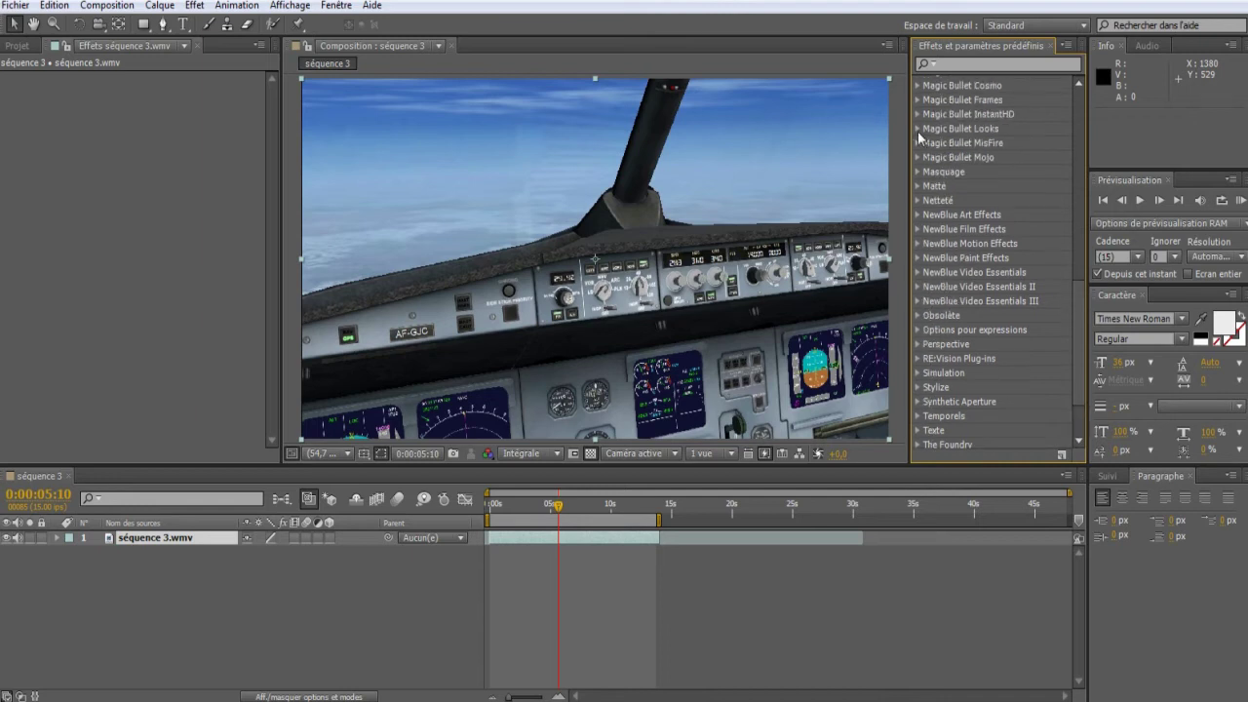
{"action": "left_click", "coordinate": [918, 129]}
{"action": "mouse_move", "coordinate": [961, 143]}
{"action": "left_mouse_down"}
{"action": "mouse_move", "coordinate": [834, 235]}
{"action": "mouse_move", "coordinate": [618, 269]}
{"action": "left_mouse_up"}
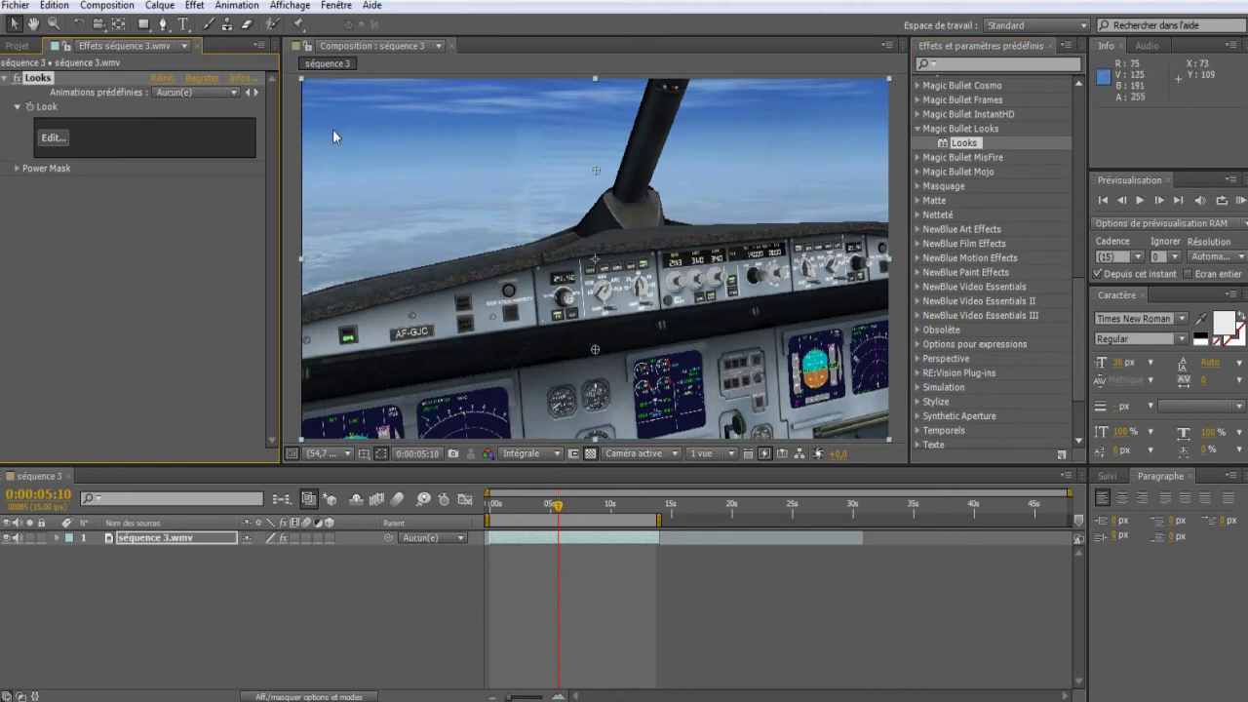
Launch the Magic Bullet Looks editor for the cockpit layer
{"action": "left_click", "coordinate": [53, 138]}
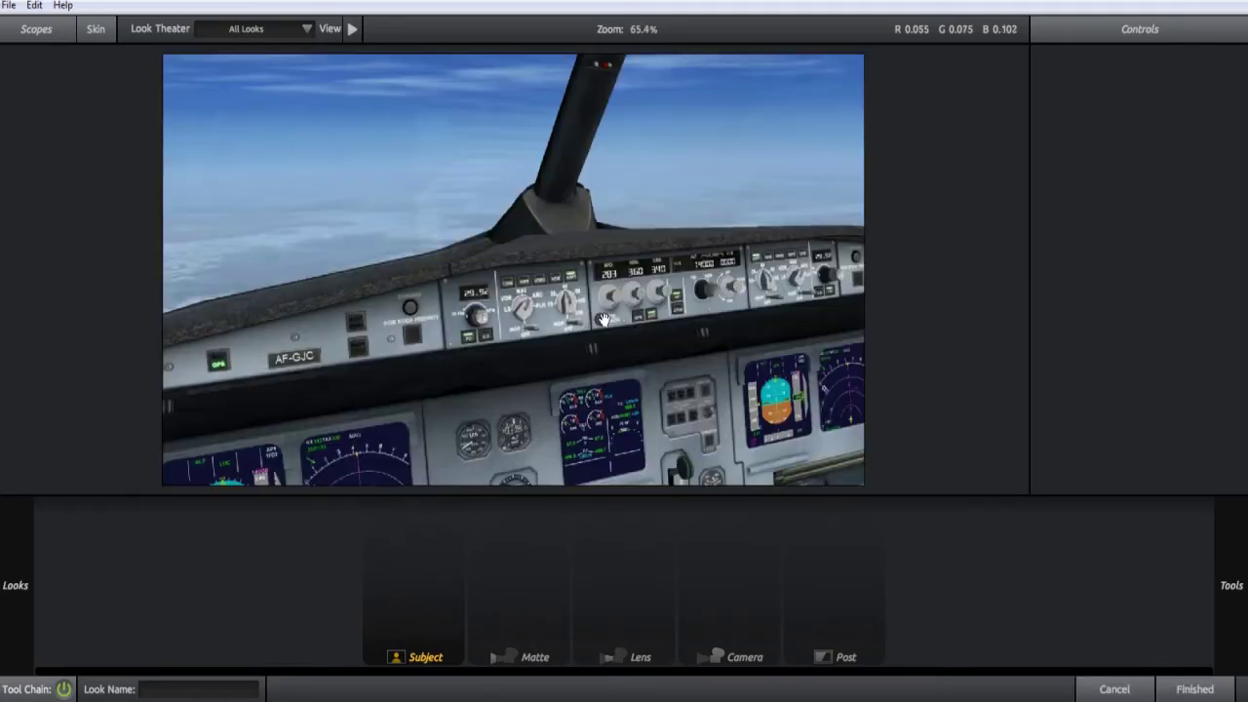
{"action": "mouse_move", "coordinate": [1235, 181]}
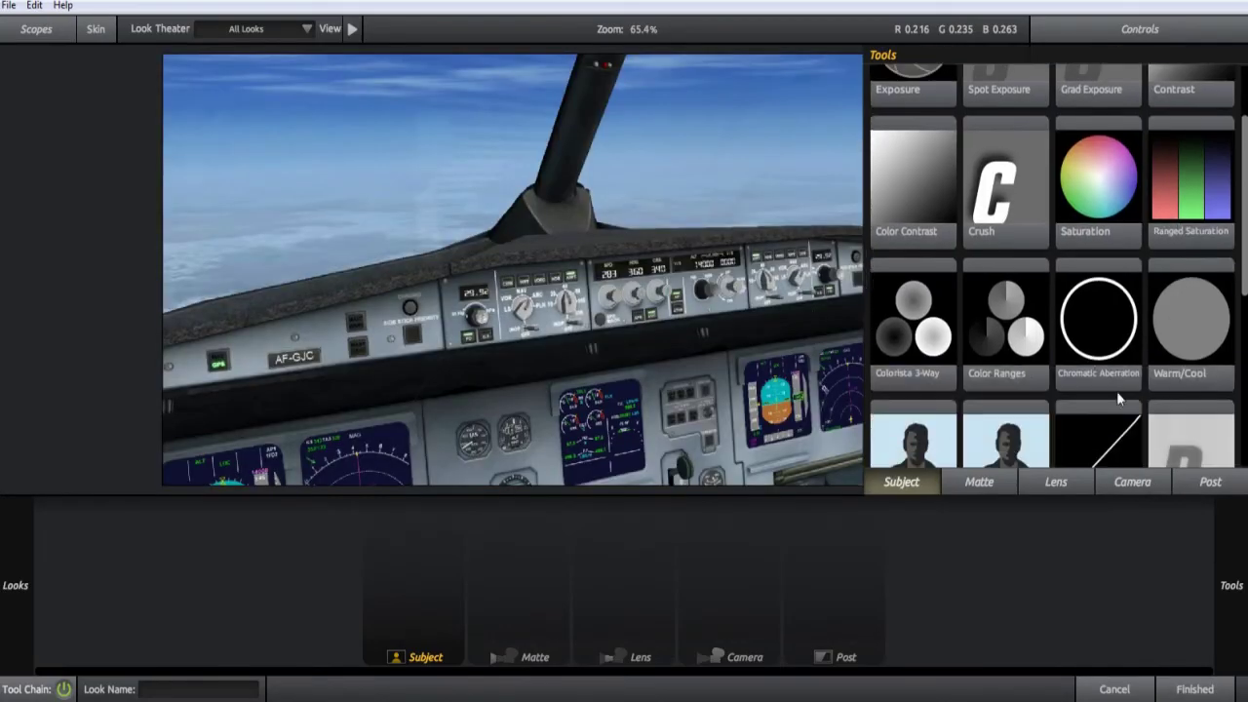
{"action": "scroll", "coordinate": [1061, 418], "scroll_direction": "down", "scroll_amount": 2}
{"action": "scroll", "coordinate": [1052, 406], "scroll_direction": "down", "scroll_amount": 3}
{"action": "scroll", "coordinate": [1036, 384], "scroll_direction": "up", "scroll_amount": 5}
{"action": "scroll", "coordinate": [1039, 389], "scroll_direction": "up", "scroll_amount": 2}
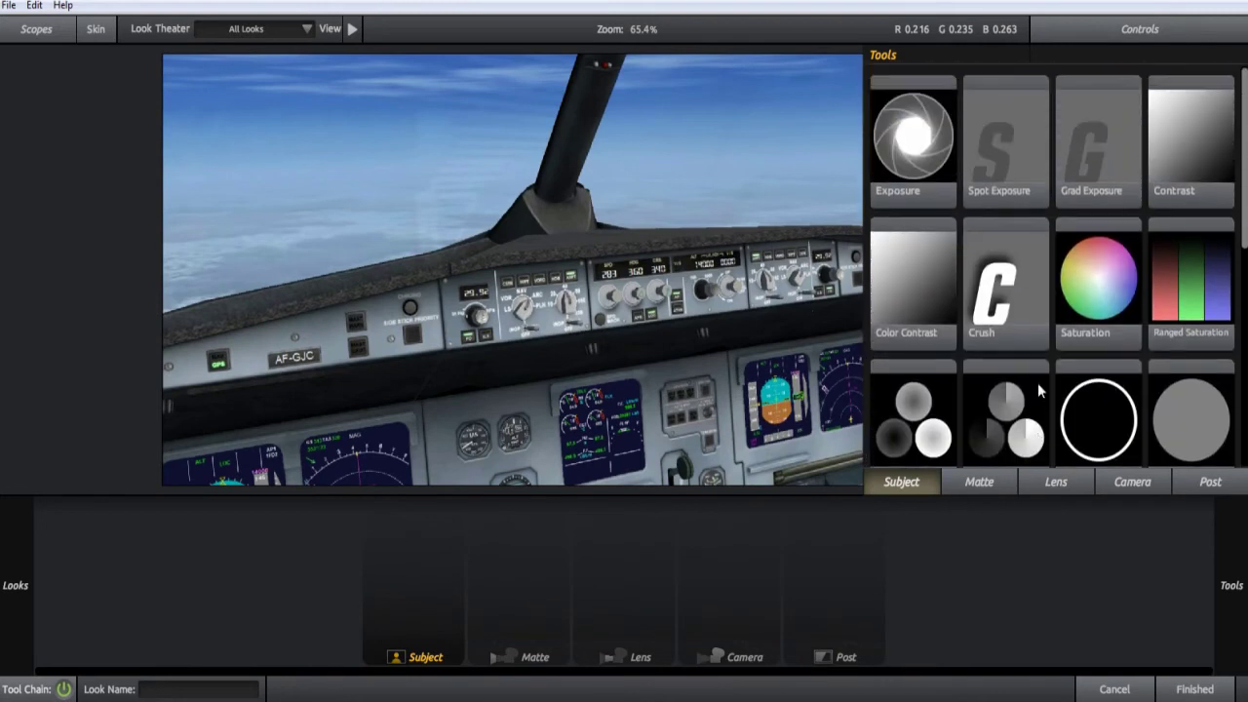
Scroll through the Looks preset library down to the Stylized presets and back
{"action": "mouse_move", "coordinate": [12, 292]}
{"action": "scroll", "coordinate": [81, 299], "scroll_direction": "down", "scroll_amount": 1}
{"action": "scroll", "coordinate": [81, 299], "scroll_direction": "down", "scroll_amount": 6}
{"action": "scroll", "coordinate": [130, 285], "scroll_direction": "down", "scroll_amount": 1}
{"action": "scroll", "coordinate": [130, 287], "scroll_direction": "down", "scroll_amount": 3}
{"action": "scroll", "coordinate": [130, 289], "scroll_direction": "down", "scroll_amount": 2}
{"action": "scroll", "coordinate": [129, 290], "scroll_direction": "down", "scroll_amount": 3}
{"action": "scroll", "coordinate": [107, 296], "scroll_direction": "down", "scroll_amount": 2}
{"action": "scroll", "coordinate": [68, 304], "scroll_direction": "down", "scroll_amount": 3}
{"action": "scroll", "coordinate": [38, 314], "scroll_direction": "down", "scroll_amount": 1}
{"action": "scroll", "coordinate": [47, 309], "scroll_direction": "down", "scroll_amount": 2}
{"action": "scroll", "coordinate": [49, 310], "scroll_direction": "down", "scroll_amount": 1}
{"action": "scroll", "coordinate": [50, 310], "scroll_direction": "down", "scroll_amount": 1}
{"action": "scroll", "coordinate": [51, 314], "scroll_direction": "down", "scroll_amount": 2}
{"action": "scroll", "coordinate": [51, 314], "scroll_direction": "down", "scroll_amount": 1}
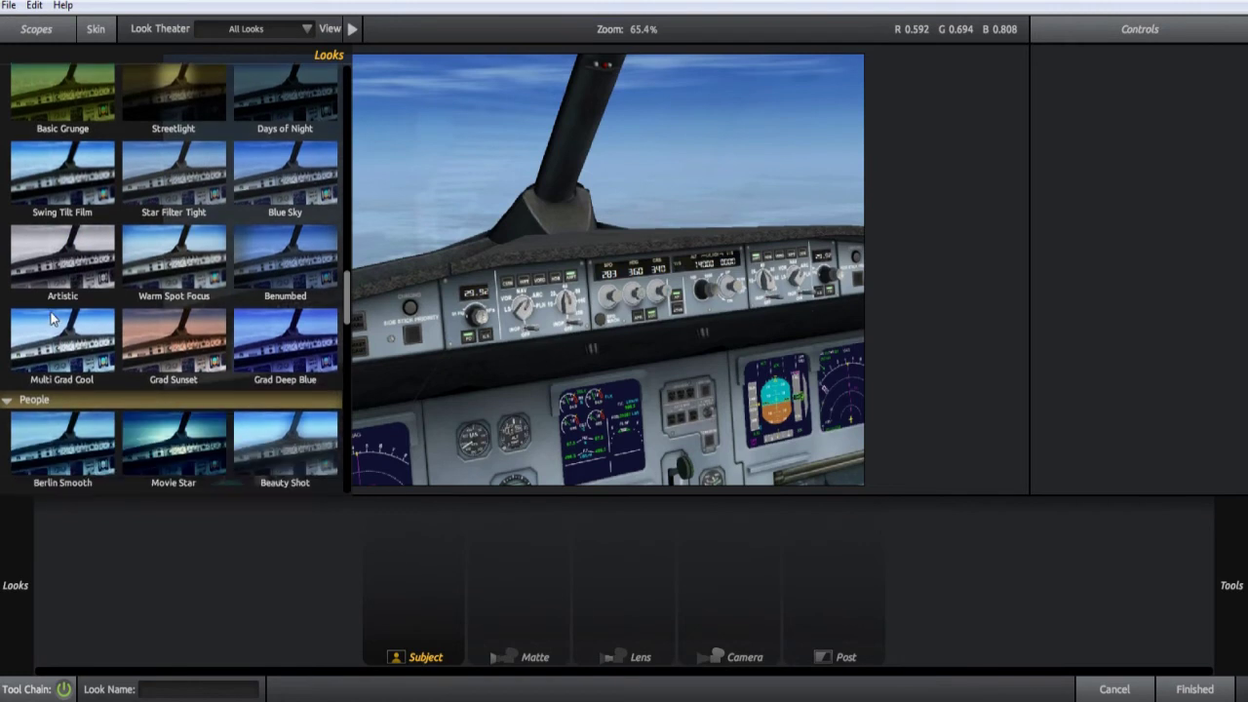
{"action": "scroll", "coordinate": [52, 312], "scroll_direction": "down", "scroll_amount": 1}
{"action": "scroll", "coordinate": [51, 312], "scroll_direction": "down", "scroll_amount": 1}
{"action": "scroll", "coordinate": [52, 312], "scroll_direction": "down", "scroll_amount": 2}
{"action": "scroll", "coordinate": [52, 312], "scroll_direction": "down", "scroll_amount": 2}
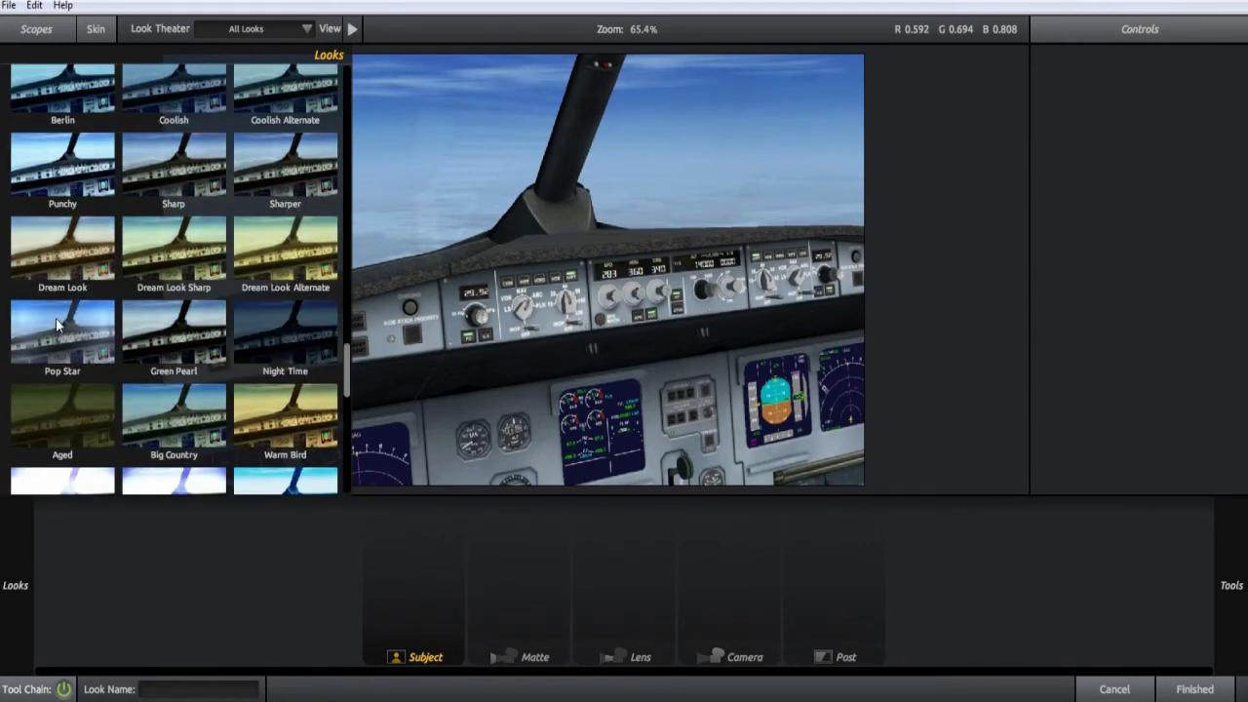
{"action": "scroll", "coordinate": [56, 318], "scroll_direction": "down", "scroll_amount": 1}
{"action": "scroll", "coordinate": [55, 318], "scroll_direction": "down", "scroll_amount": 1}
{"action": "scroll", "coordinate": [56, 318], "scroll_direction": "down", "scroll_amount": 1}
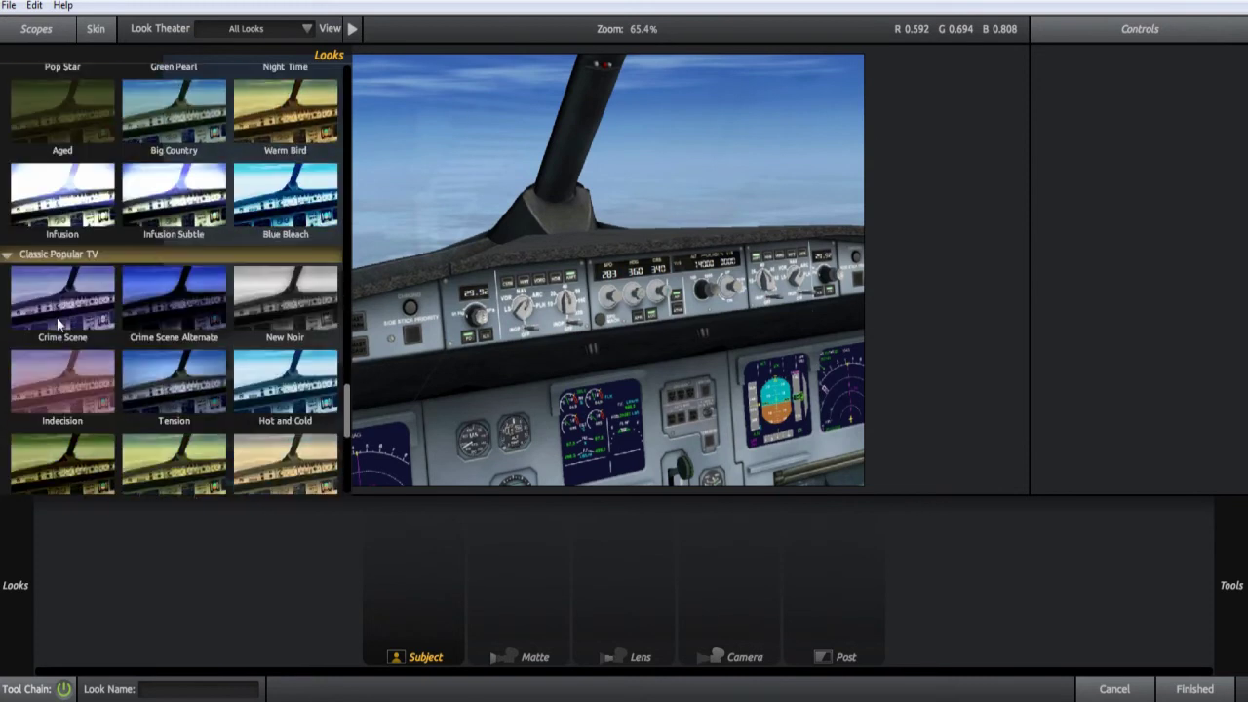
{"action": "scroll", "coordinate": [58, 324], "scroll_direction": "down", "scroll_amount": 2}
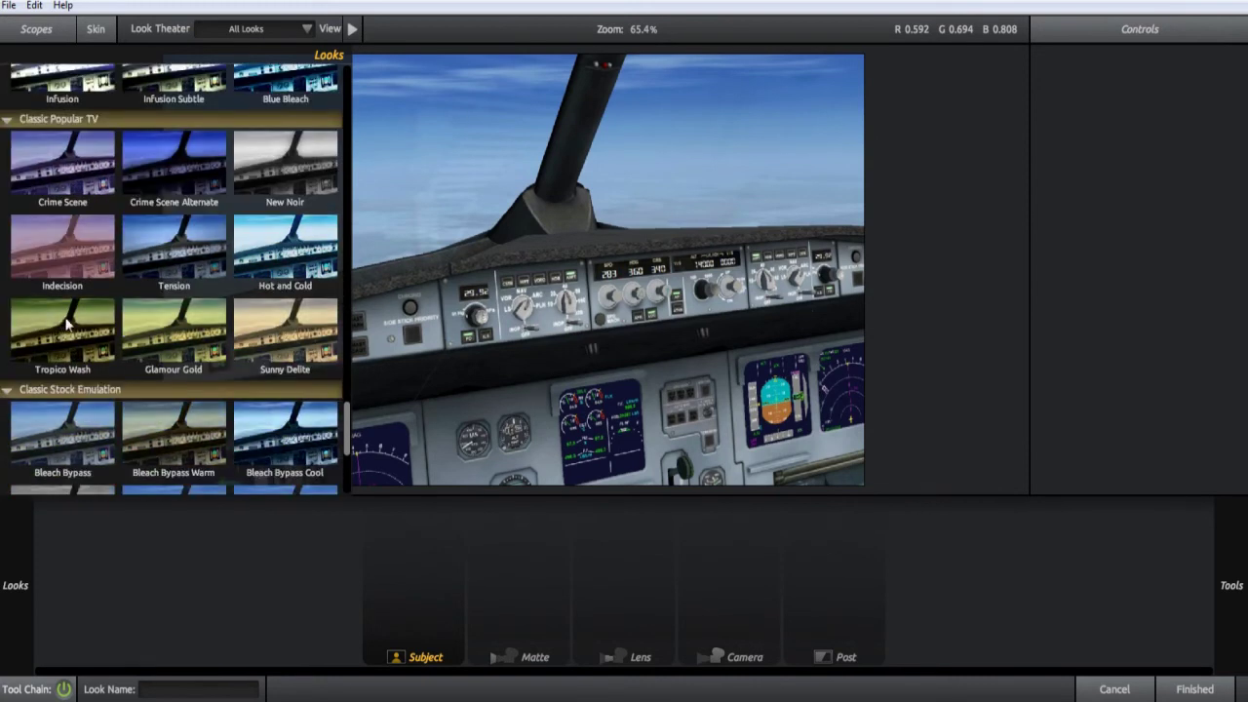
{"action": "scroll", "coordinate": [63, 317], "scroll_direction": "down", "scroll_amount": 2}
{"action": "scroll", "coordinate": [102, 292], "scroll_direction": "down", "scroll_amount": 2}
{"action": "scroll", "coordinate": [113, 310], "scroll_direction": "up", "scroll_amount": 2}
{"action": "scroll", "coordinate": [127, 322], "scroll_direction": "up", "scroll_amount": 2}
{"action": "scroll", "coordinate": [141, 332], "scroll_direction": "up", "scroll_amount": 2}
{"action": "scroll", "coordinate": [153, 338], "scroll_direction": "up", "scroll_amount": 2}
{"action": "scroll", "coordinate": [151, 322], "scroll_direction": "up", "scroll_amount": 1}
{"action": "scroll", "coordinate": [141, 302], "scroll_direction": "up", "scroll_amount": 2}
{"action": "scroll", "coordinate": [140, 301], "scroll_direction": "up", "scroll_amount": 1}
{"action": "scroll", "coordinate": [139, 306], "scroll_direction": "up", "scroll_amount": 1}
{"action": "scroll", "coordinate": [135, 290], "scroll_direction": "up", "scroll_amount": 2}
{"action": "scroll", "coordinate": [129, 285], "scroll_direction": "up", "scroll_amount": 1}
{"action": "scroll", "coordinate": [130, 284], "scroll_direction": "up", "scroll_amount": 1}
{"action": "scroll", "coordinate": [145, 284], "scroll_direction": "up", "scroll_amount": 1}
{"action": "scroll", "coordinate": [147, 282], "scroll_direction": "up", "scroll_amount": 1}
{"action": "scroll", "coordinate": [147, 282], "scroll_direction": "up", "scroll_amount": 1}
{"action": "scroll", "coordinate": [147, 282], "scroll_direction": "up", "scroll_amount": 2}
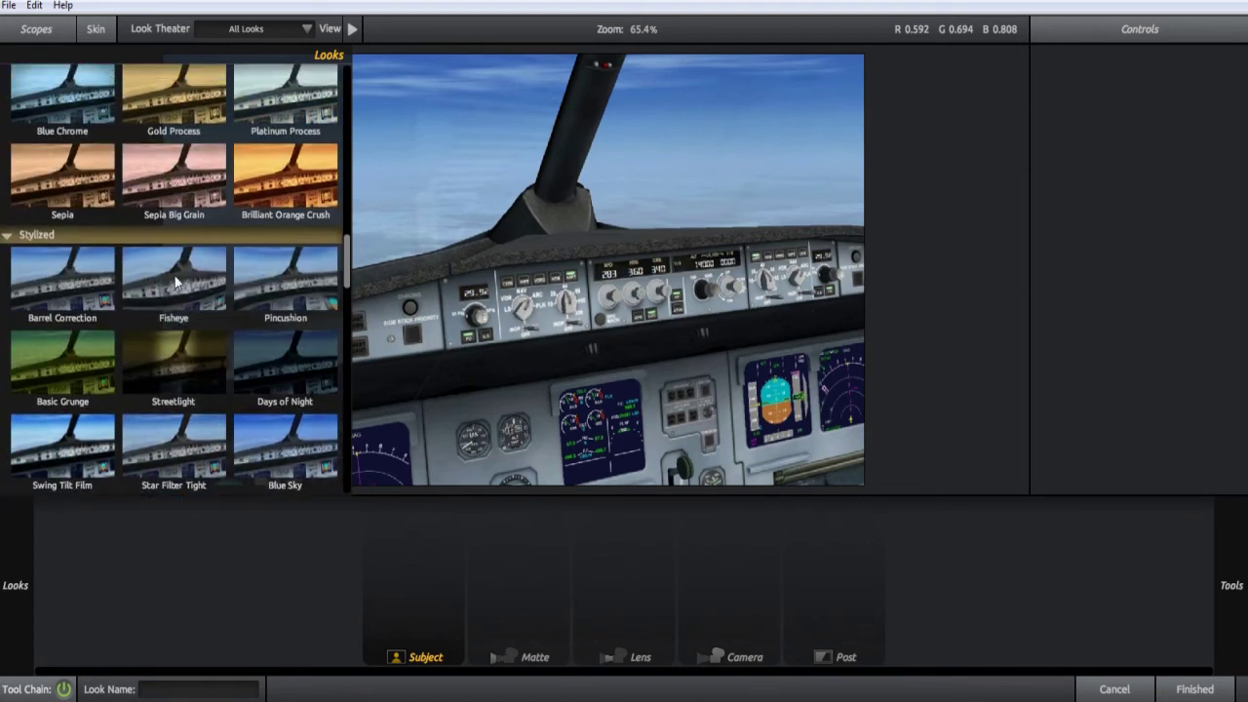
Apply the Fisheye preset look and bring up the Lens Distortion tool's settings
{"action": "left_click", "coordinate": [175, 280]}
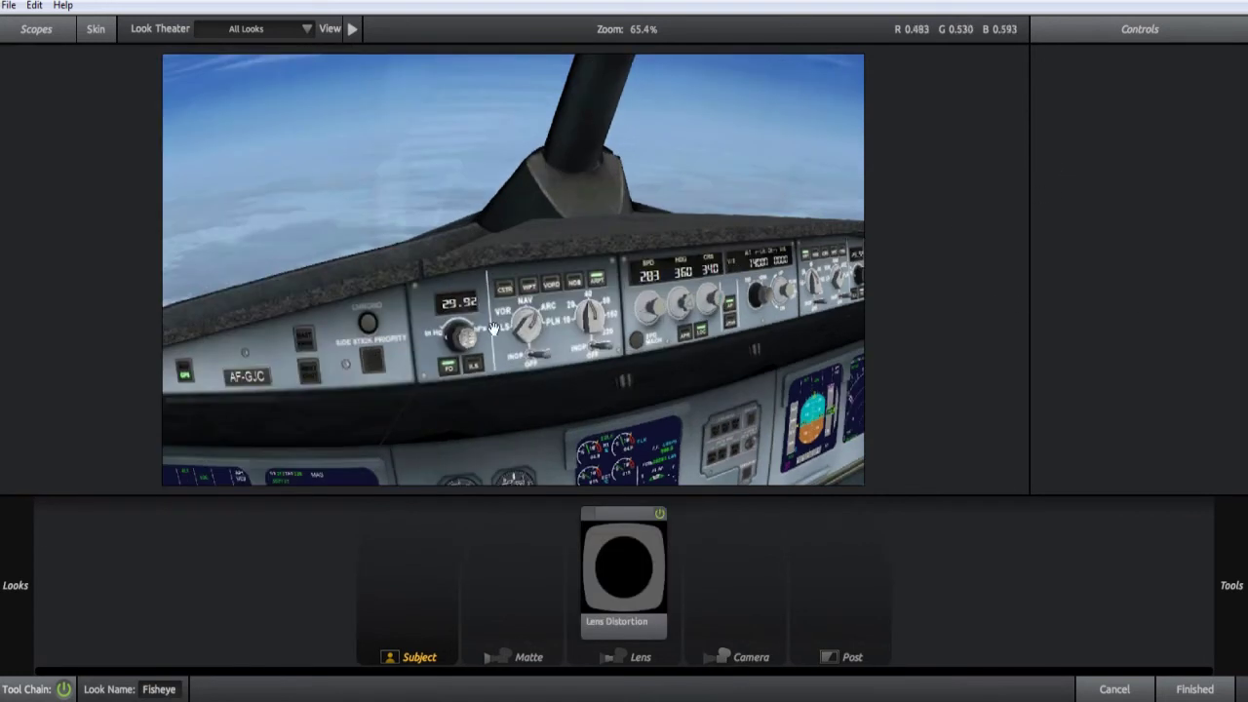
{"action": "left_click", "coordinate": [645, 583]}
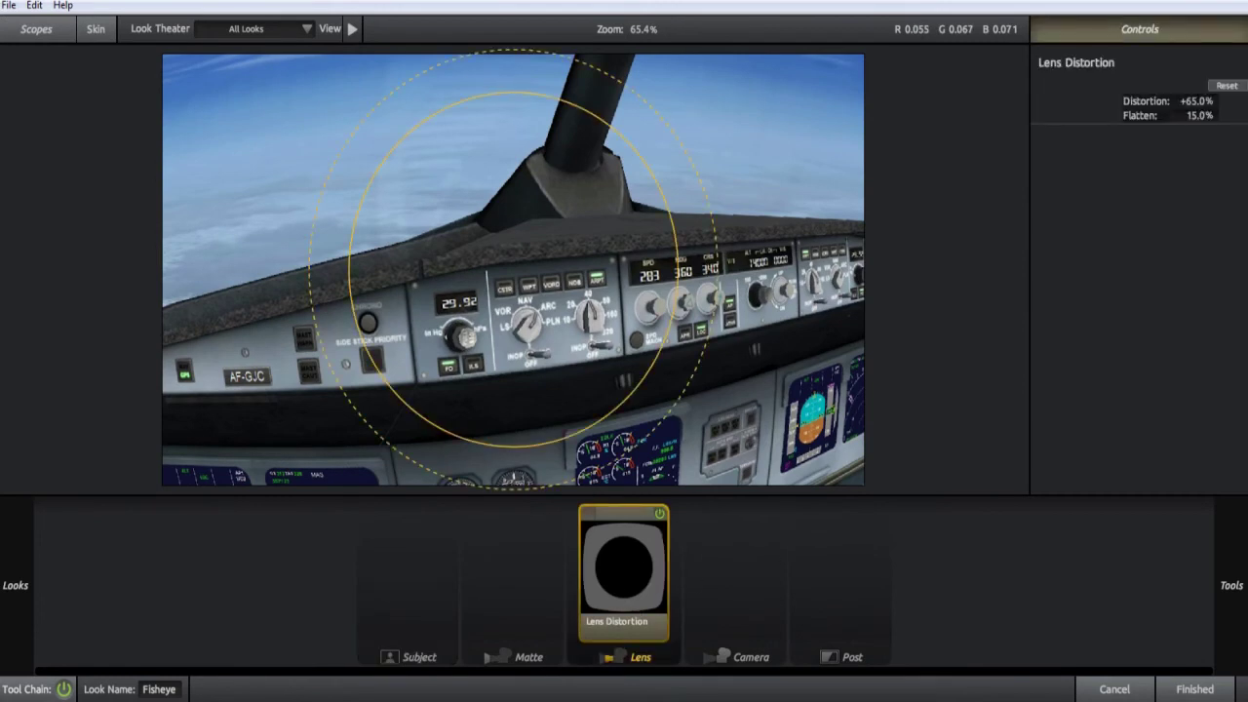
{"action": "mouse_move", "coordinate": [1241, 117]}
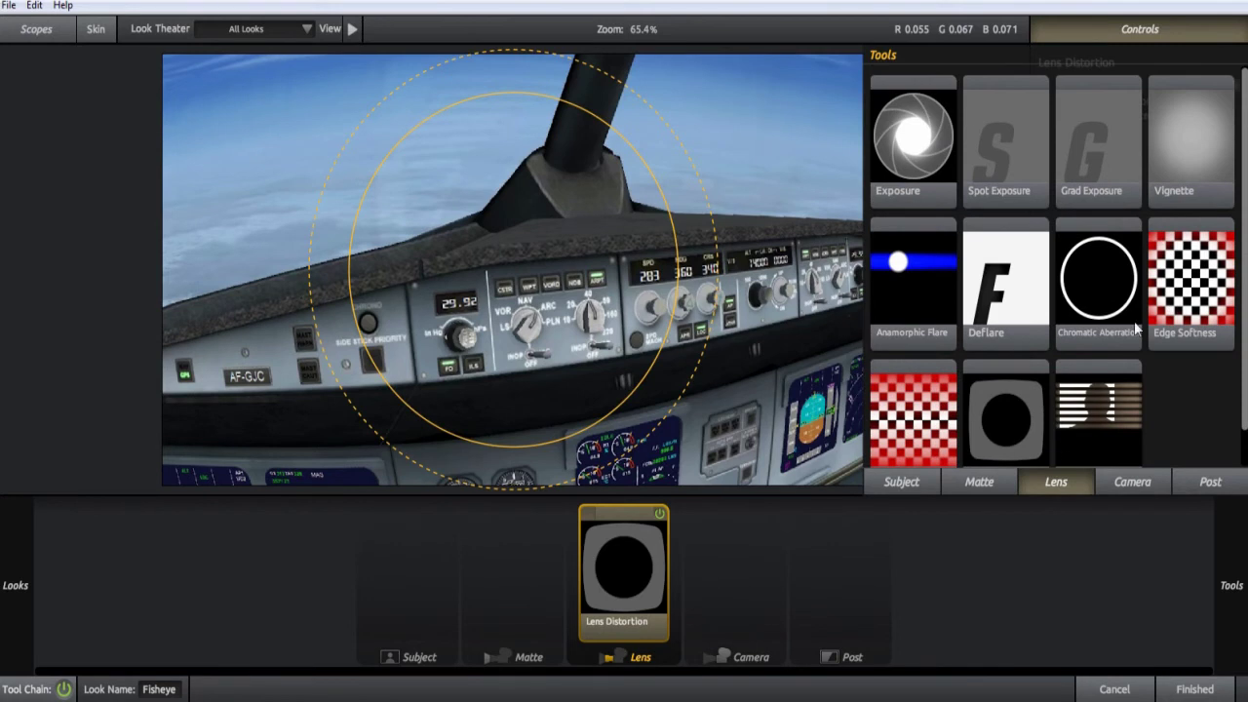
{"action": "scroll", "coordinate": [1002, 310], "scroll_direction": "down", "scroll_amount": 1}
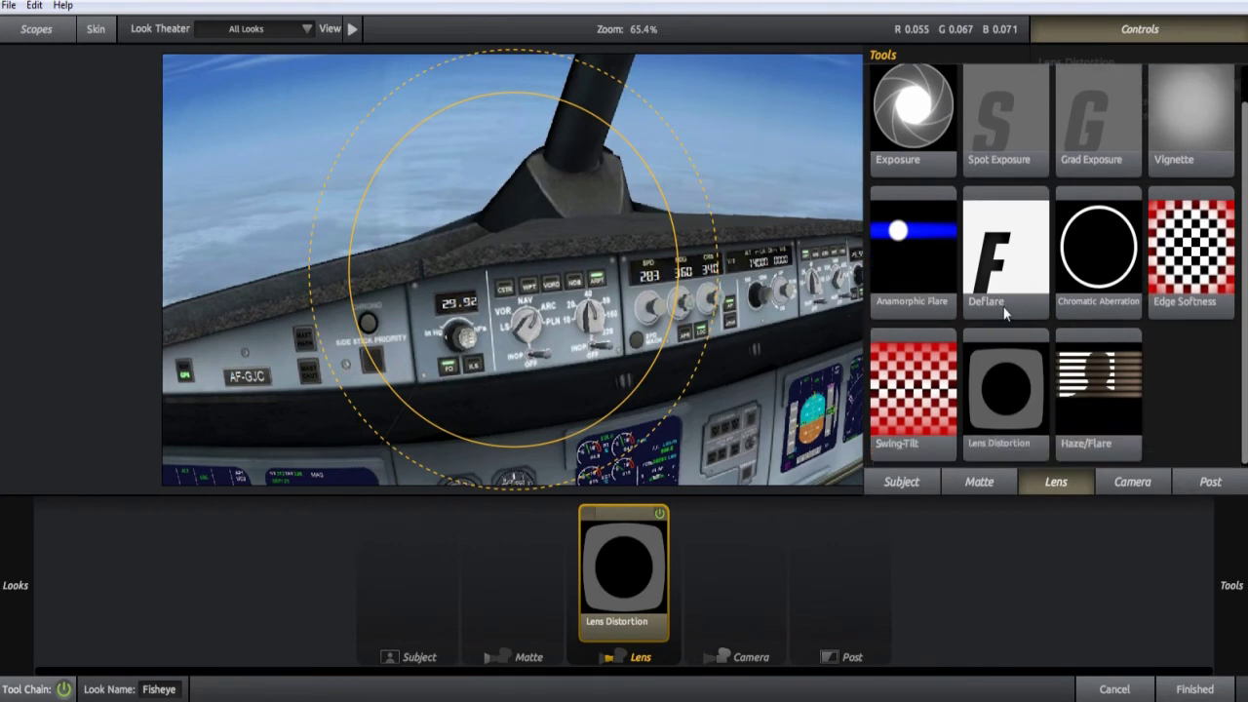
{"action": "left_click", "coordinate": [997, 404]}
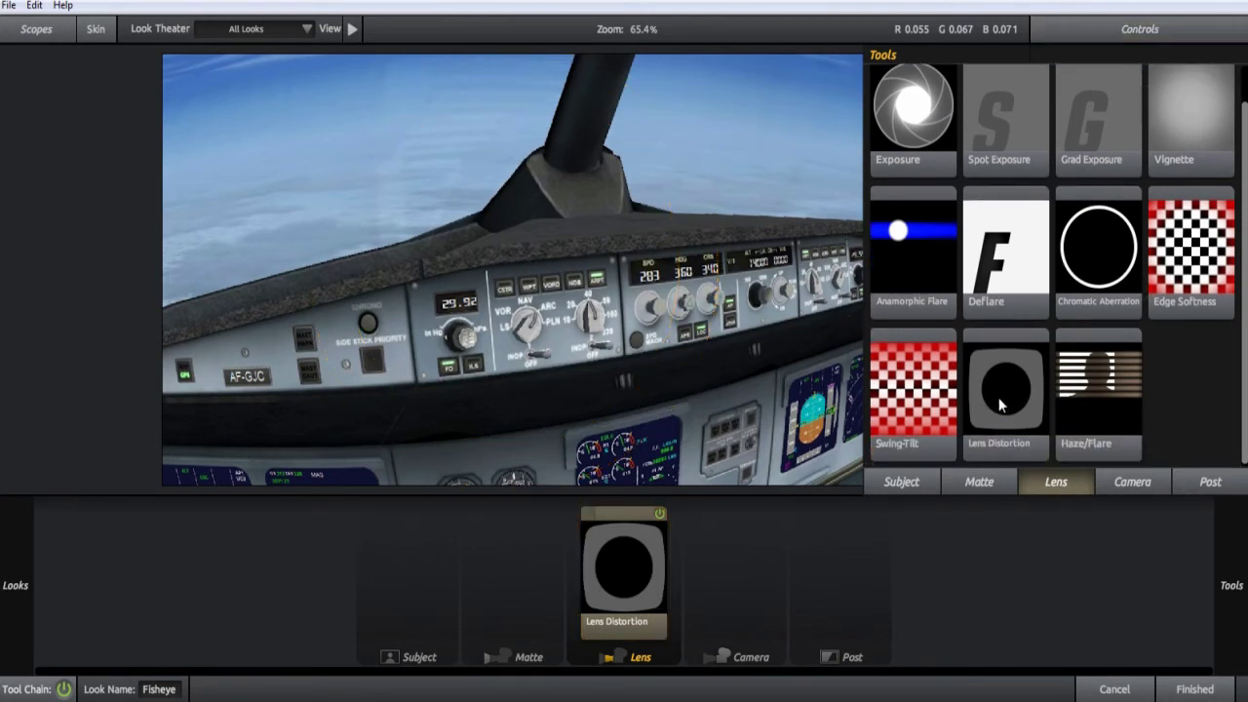
{"action": "left_click", "coordinate": [627, 554]}
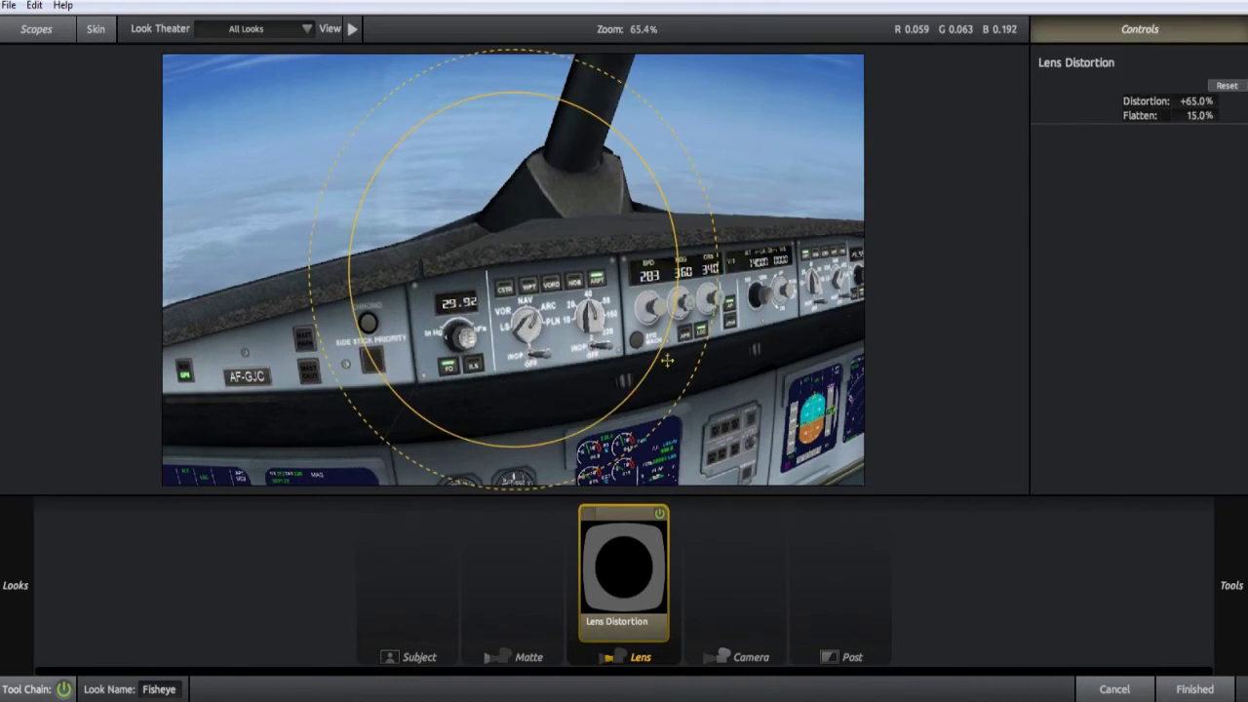
Drag the lens overlays to set Distortion about +60.5% and Flatten about 47.6%
{"action": "mouse_move", "coordinate": [703, 350]}
{"action": "left_mouse_down"}
{"action": "mouse_move", "coordinate": [695, 332]}
{"action": "mouse_move", "coordinate": [766, 322]}
{"action": "left_mouse_up"}
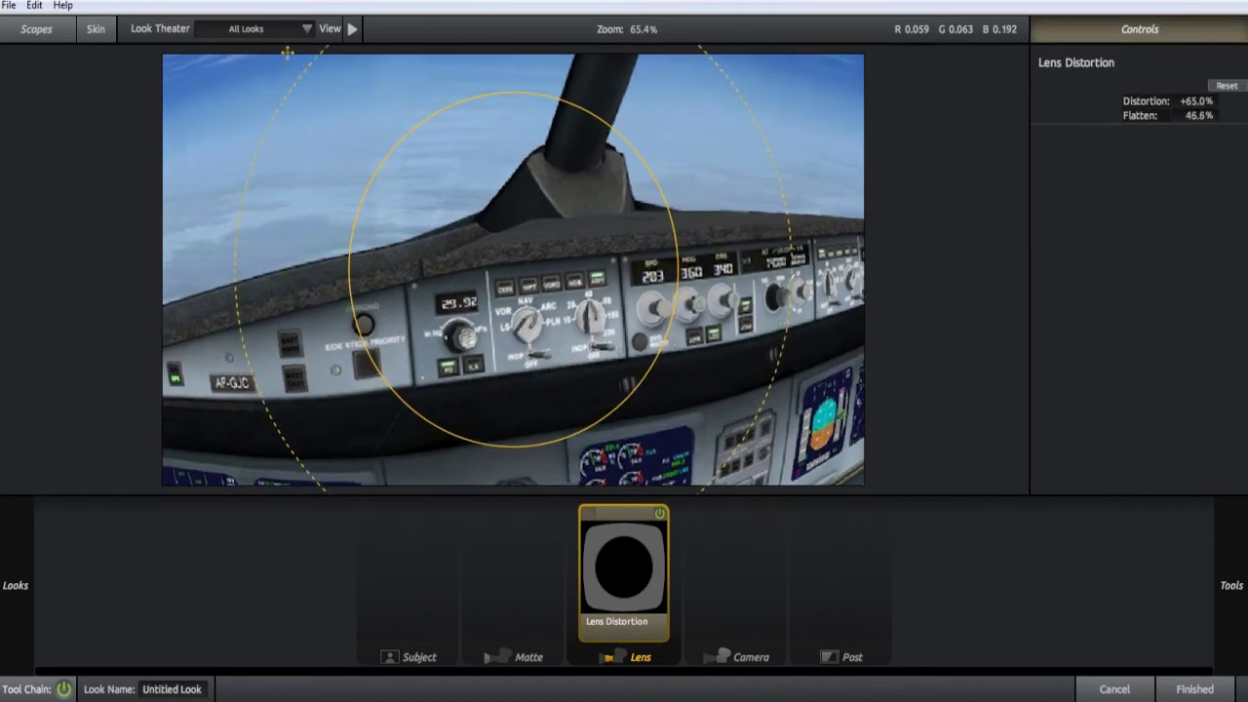
{"action": "mouse_move", "coordinate": [388, 94]}
{"action": "left_mouse_down"}
{"action": "mouse_move", "coordinate": [144, 187]}
{"action": "mouse_move", "coordinate": [543, 396]}
{"action": "left_mouse_up"}
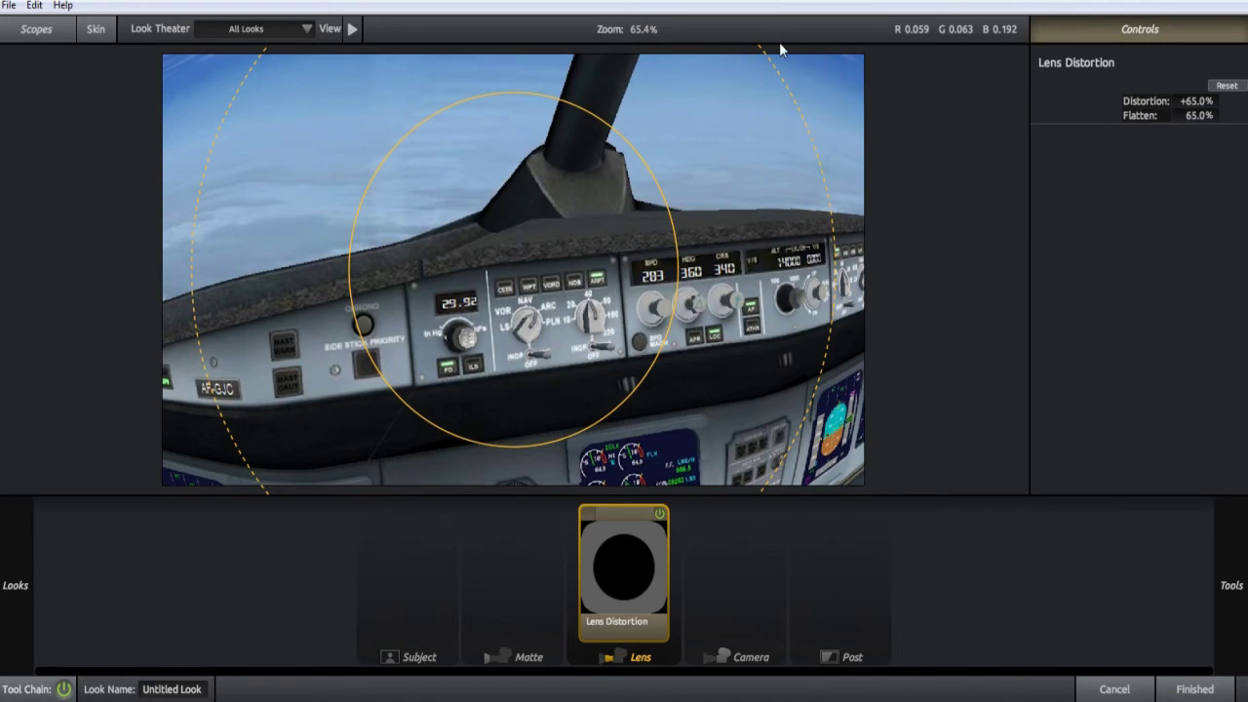
{"action": "mouse_move", "coordinate": [792, 100]}
{"action": "left_mouse_down"}
{"action": "mouse_move", "coordinate": [684, 230]}
{"action": "mouse_move", "coordinate": [550, 253]}
{"action": "mouse_move", "coordinate": [670, 260]}
{"action": "left_mouse_up"}
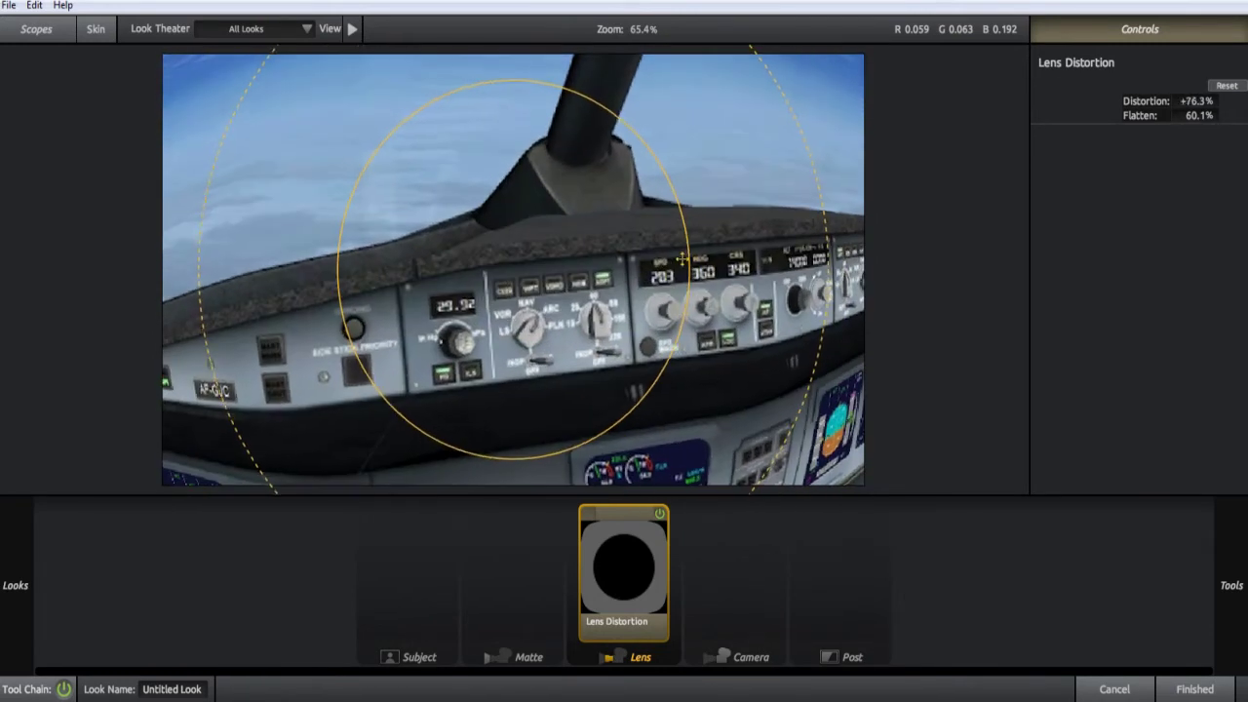
{"action": "left_click_drag", "start_coordinate": [670, 260], "coordinate": [672, 261]}
{"action": "scroll", "coordinate": [731, 374], "scroll_direction": "down", "scroll_amount": 5}
{"action": "scroll", "coordinate": [730, 374], "scroll_direction": "down", "scroll_amount": 1}
{"action": "scroll", "coordinate": [730, 374], "scroll_direction": "up", "scroll_amount": 1}
{"action": "scroll", "coordinate": [730, 373], "scroll_direction": "up", "scroll_amount": 1}
{"action": "scroll", "coordinate": [731, 374], "scroll_direction": "up", "scroll_amount": 1}
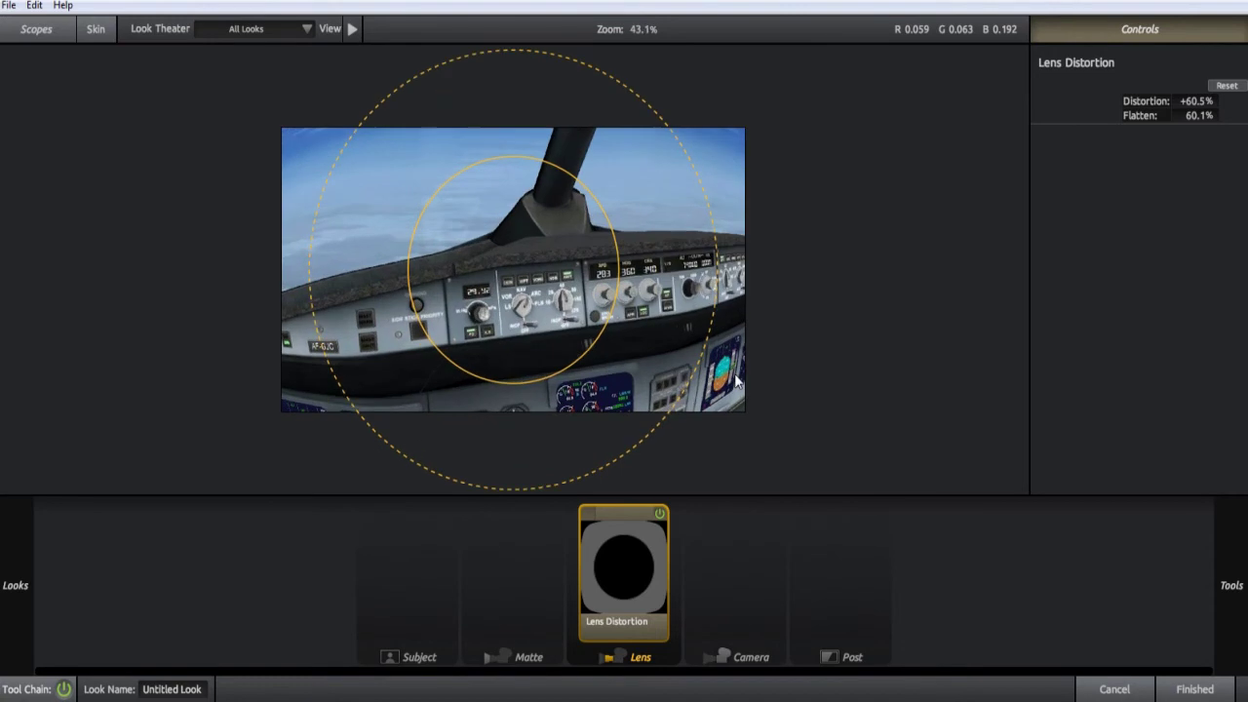
{"action": "mouse_move", "coordinate": [705, 331]}
{"action": "left_mouse_down"}
{"action": "mouse_move", "coordinate": [665, 323]}
{"action": "mouse_move", "coordinate": [698, 332]}
{"action": "mouse_move", "coordinate": [685, 327]}
{"action": "left_mouse_up"}
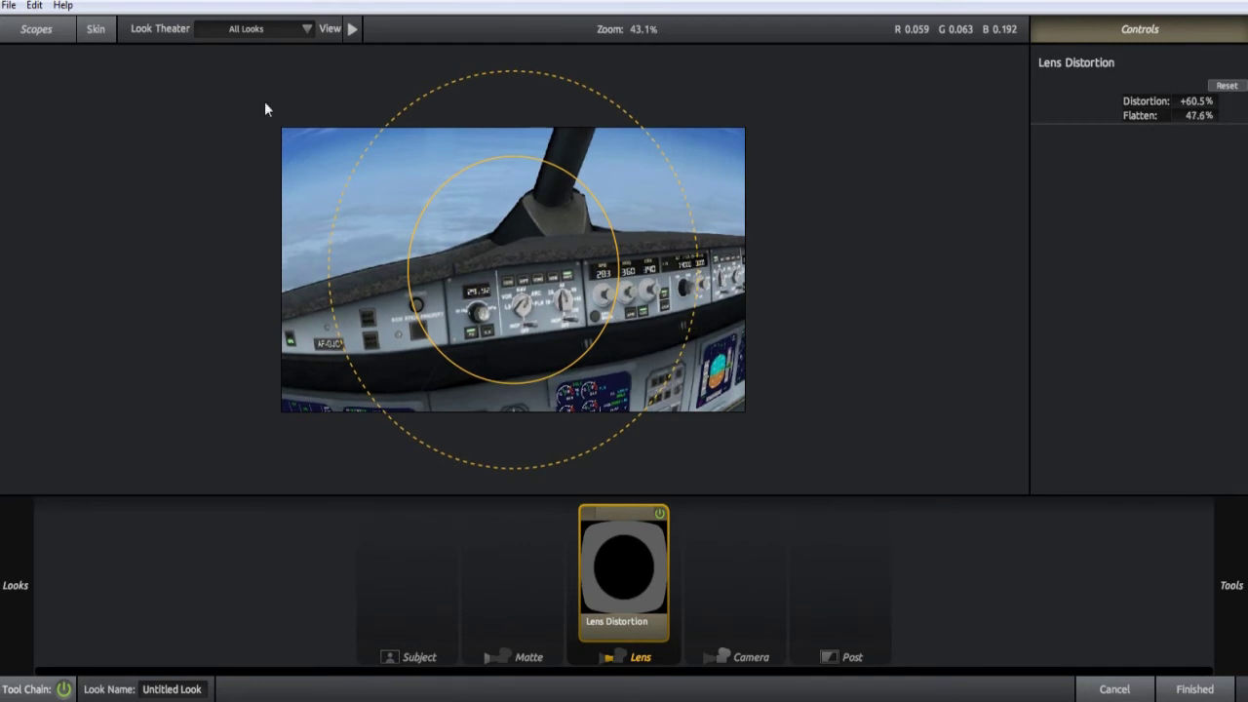
Cancel the Looks editor and delete the Looks effect from the cockpit clip
{"action": "left_click", "coordinate": [1127, 696]}
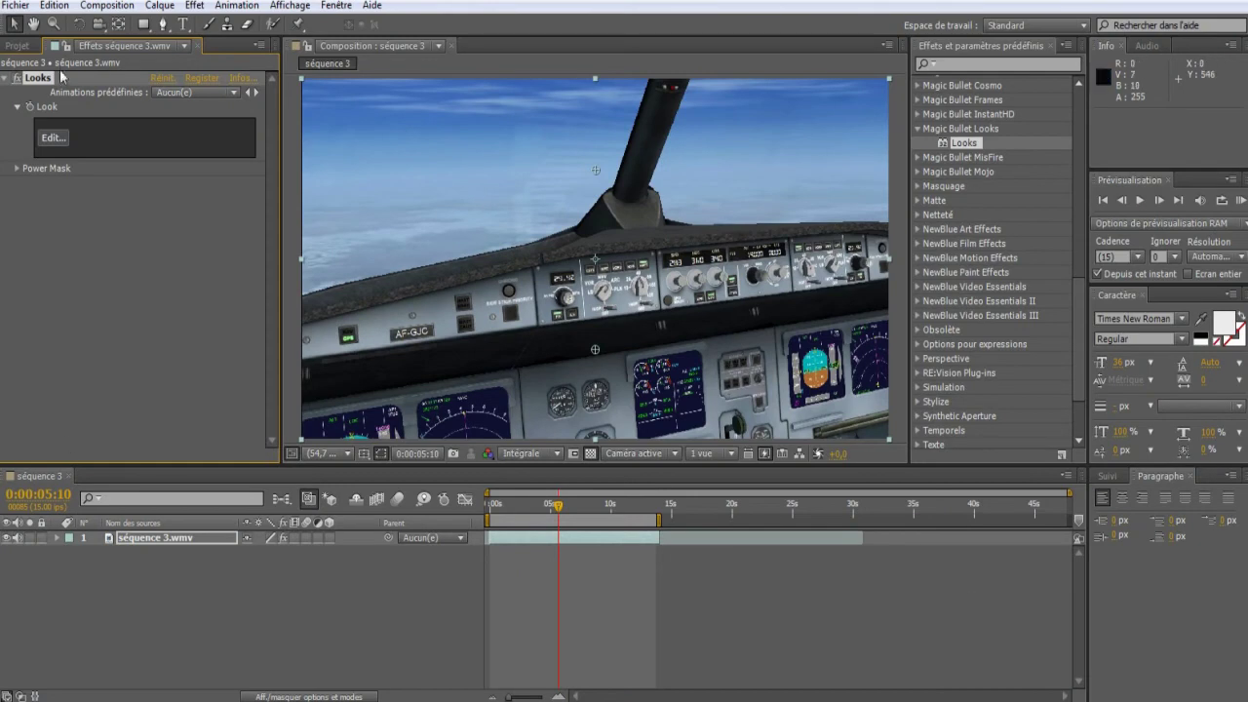
{"action": "key", "text": "Delete"}
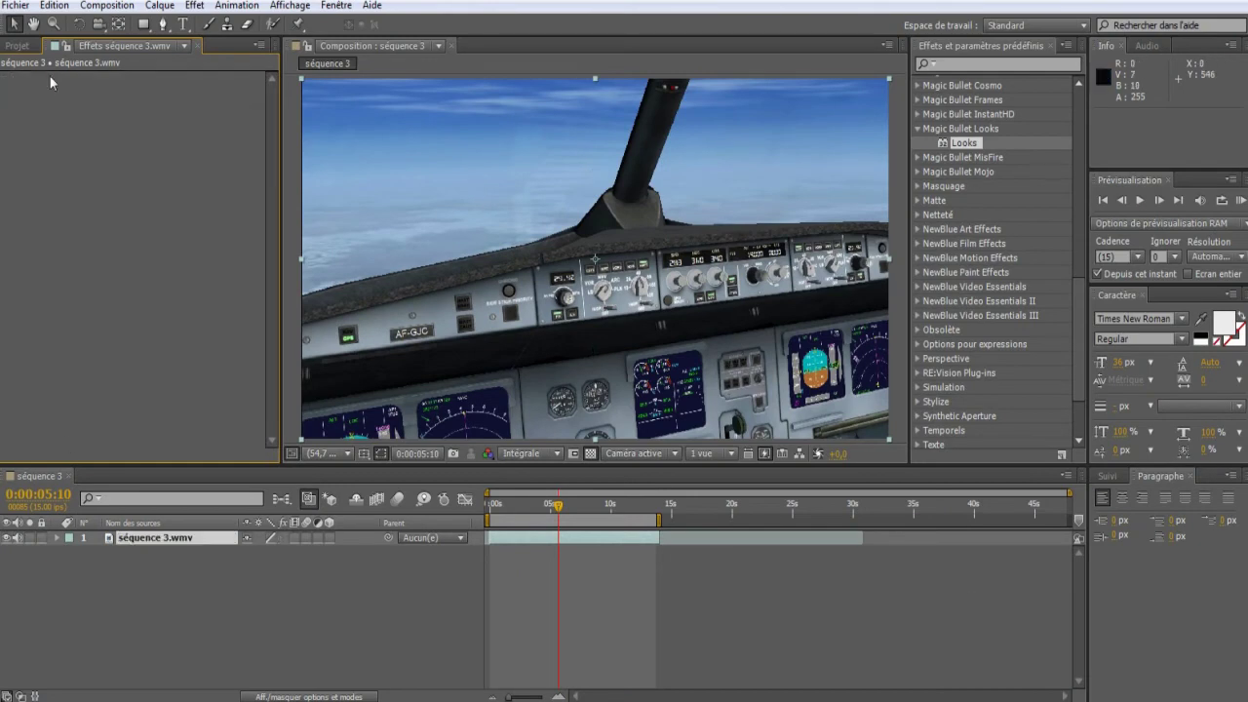
{"action": "scroll", "coordinate": [1069, 265], "scroll_direction": "up", "scroll_amount": 10}
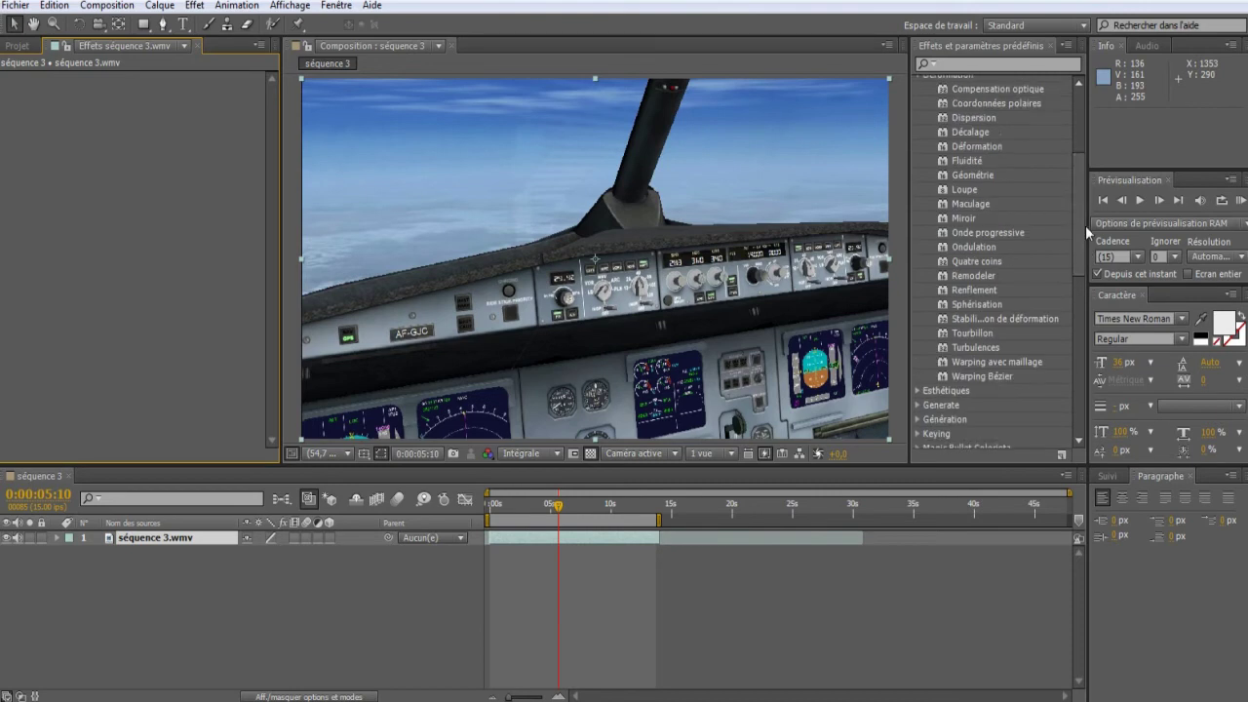
Show the Déformation effects category in Effets et paramètres prédéfinis
{"action": "left_click", "coordinate": [939, 231]}
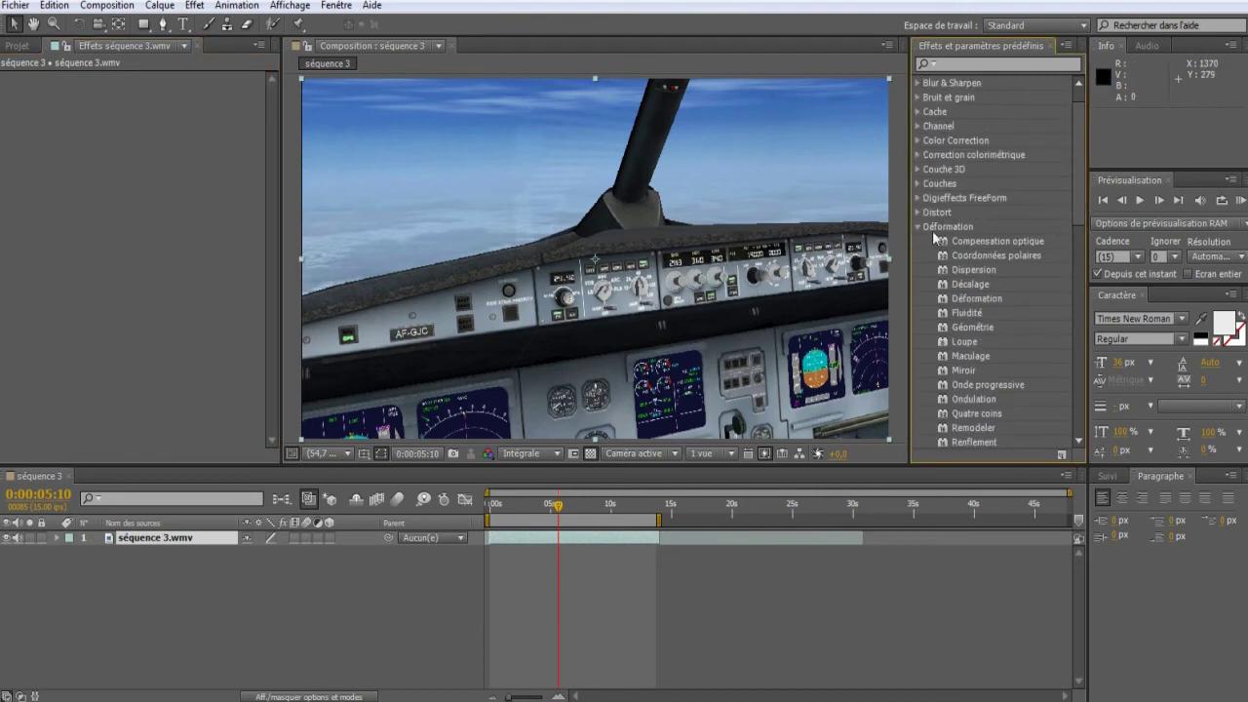
{"action": "left_click", "coordinate": [918, 226]}
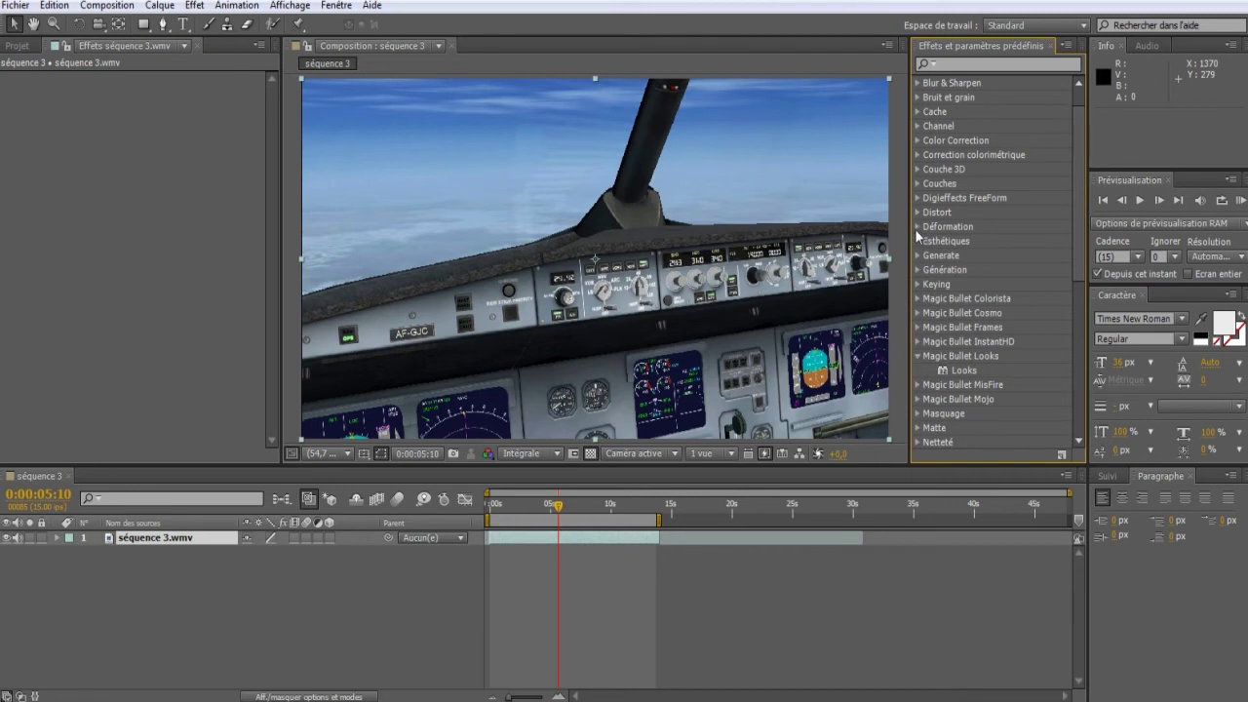
{"action": "scroll", "coordinate": [921, 244], "scroll_direction": "down", "scroll_amount": 4}
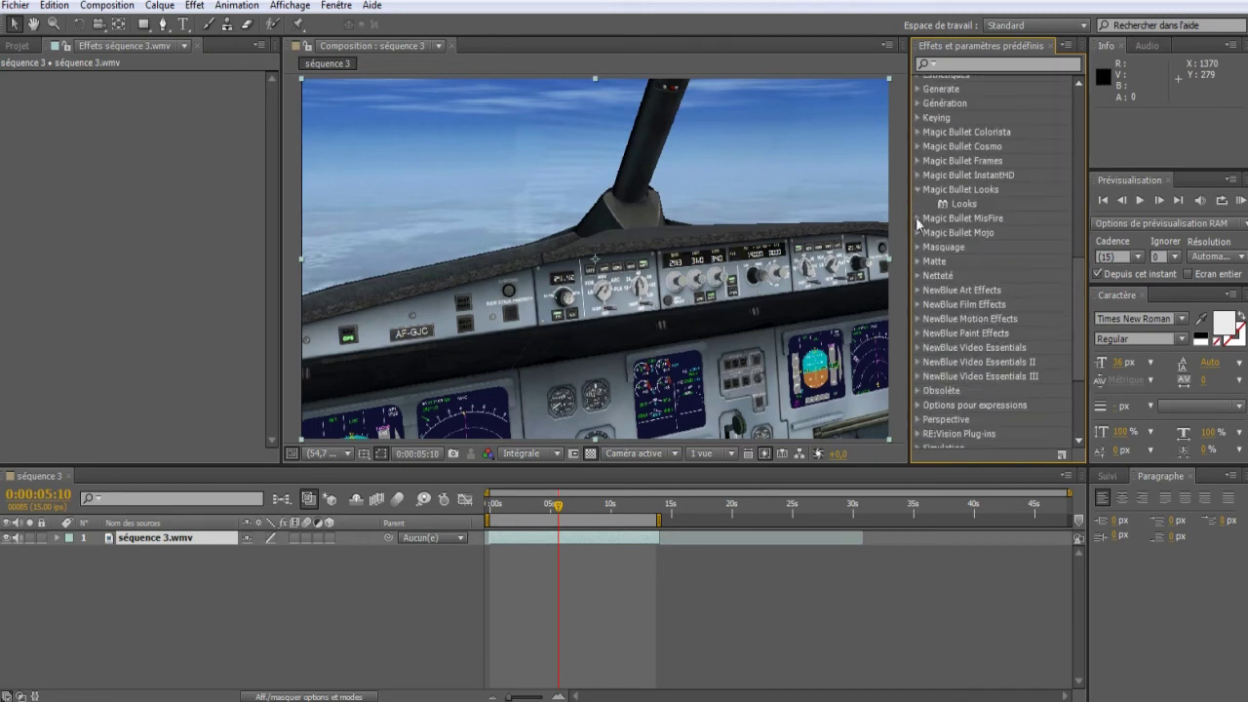
{"action": "scroll", "coordinate": [919, 188], "scroll_direction": "up", "scroll_amount": 5}
{"action": "scroll", "coordinate": [958, 234], "scroll_direction": "up", "scroll_amount": 3}
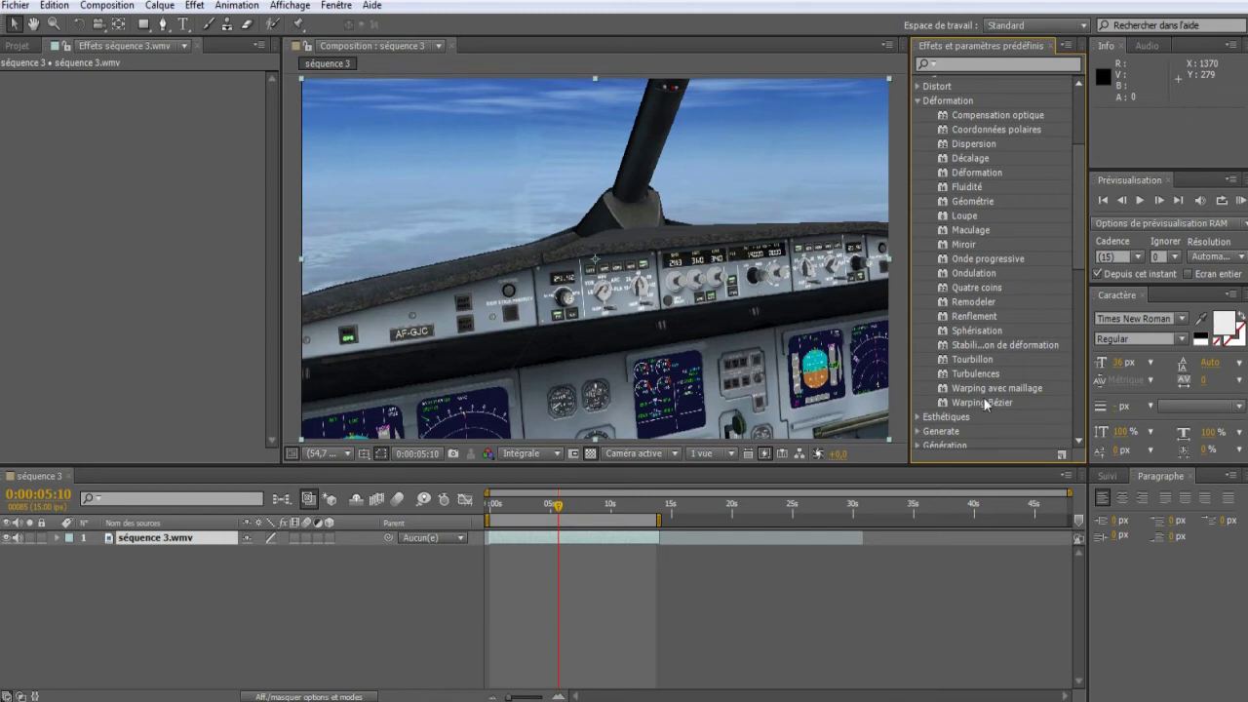
{"action": "mouse_move", "coordinate": [984, 399]}
{"action": "left_mouse_down"}
{"action": "mouse_move", "coordinate": [771, 343]}
{"action": "mouse_move", "coordinate": [1006, 349]}
{"action": "left_mouse_up"}
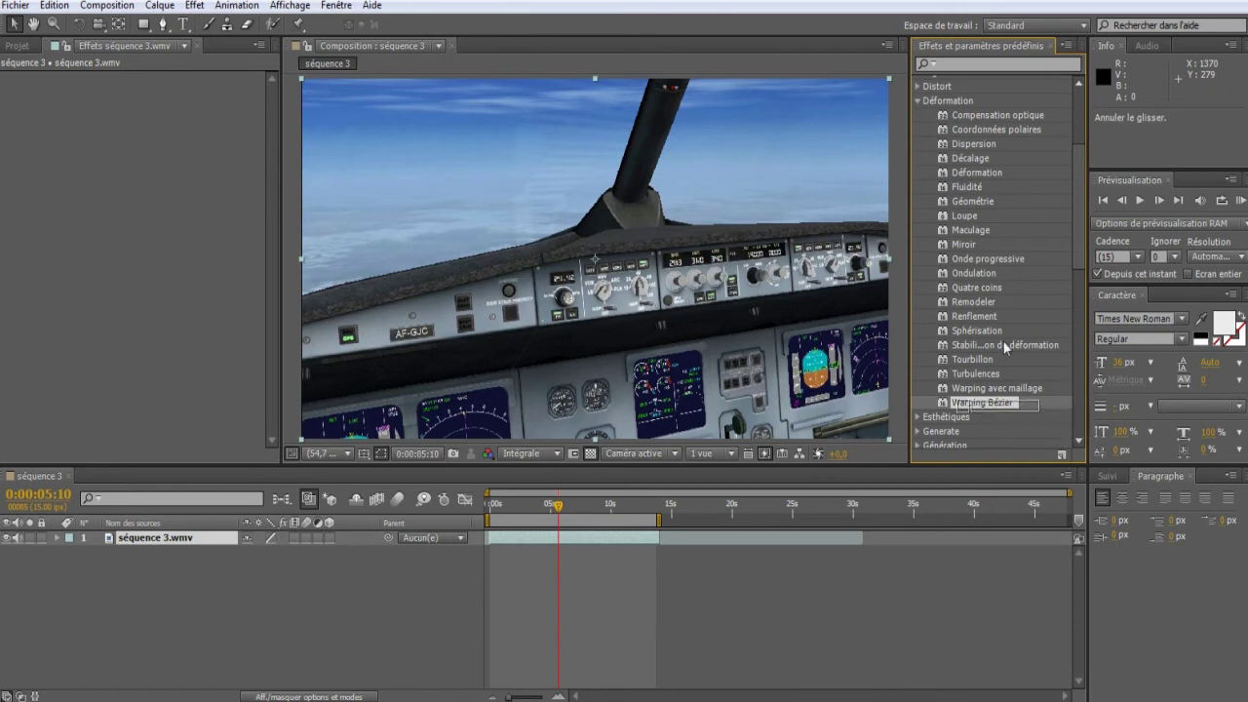
{"action": "left_click_drag", "start_coordinate": [1007, 349], "coordinate": [683, 320]}
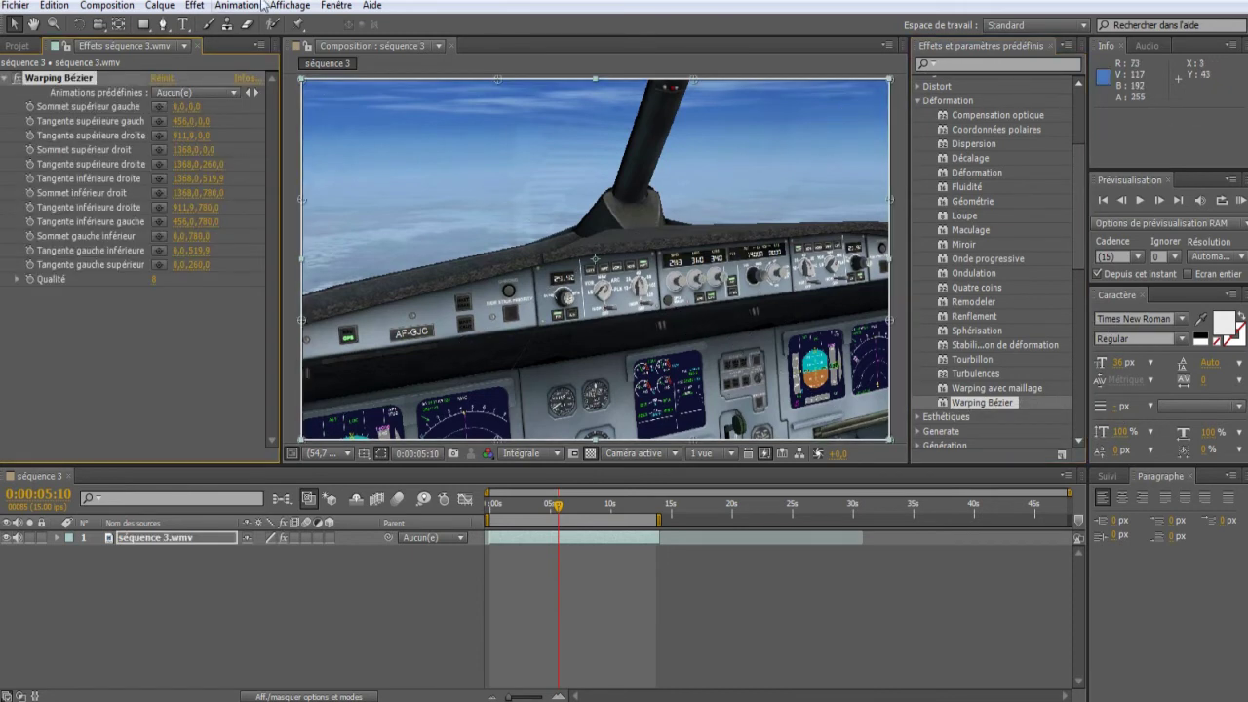
{"action": "scroll", "coordinate": [347, 101], "scroll_direction": "down", "scroll_amount": 1}
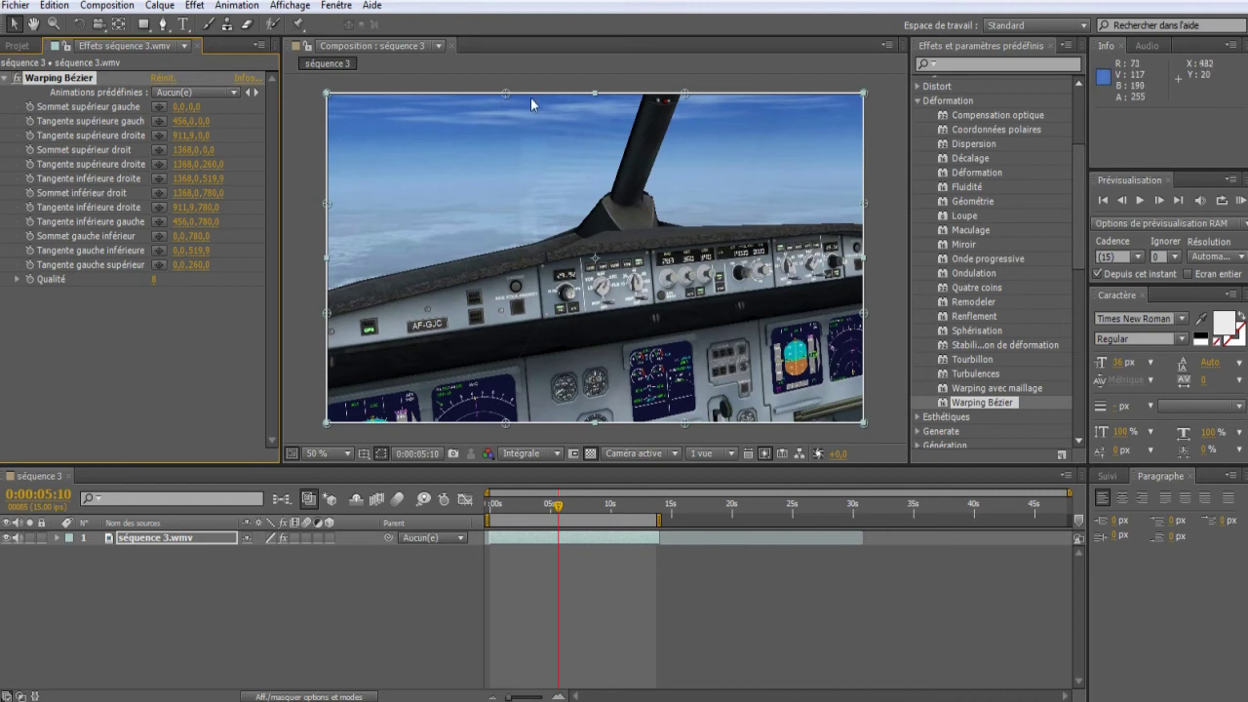
{"action": "mouse_move", "coordinate": [863, 96]}
{"action": "left_mouse_down"}
{"action": "mouse_move", "coordinate": [797, 174]}
{"action": "mouse_move", "coordinate": [805, 147]}
{"action": "left_mouse_up"}
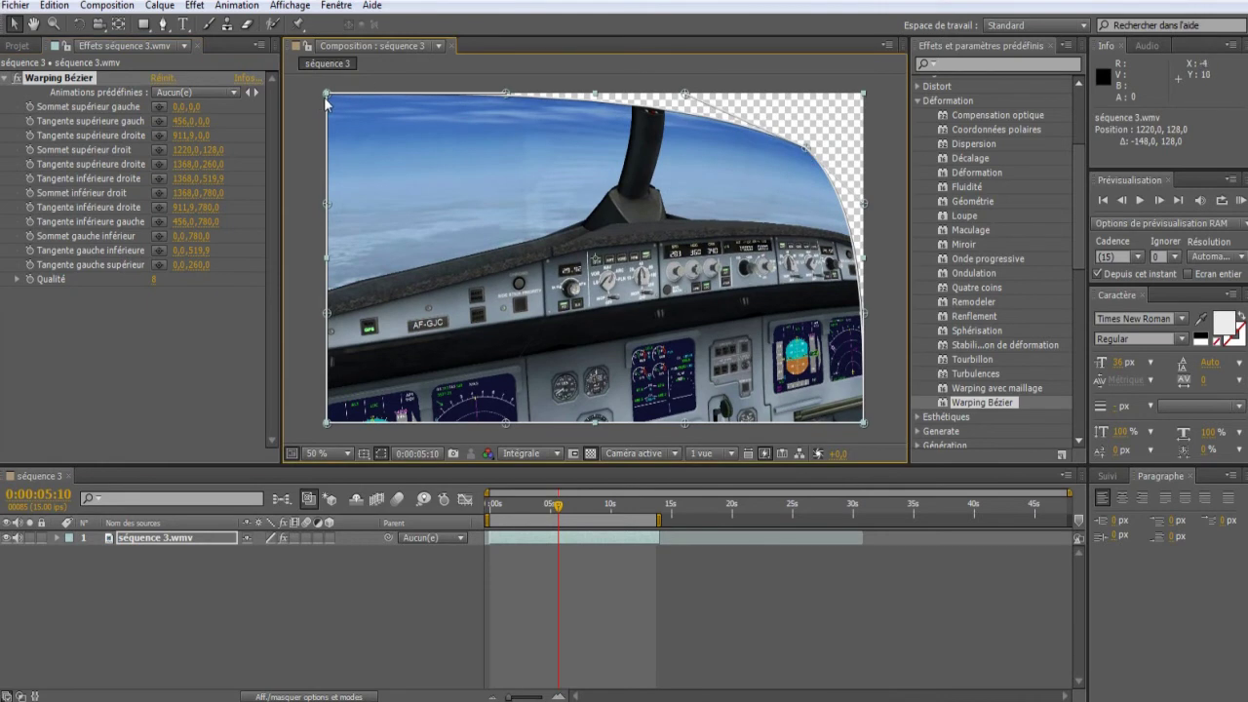
{"action": "left_click_drag", "start_coordinate": [326, 96], "coordinate": [388, 134]}
{"action": "left_click_drag", "start_coordinate": [328, 422], "coordinate": [397, 381]}
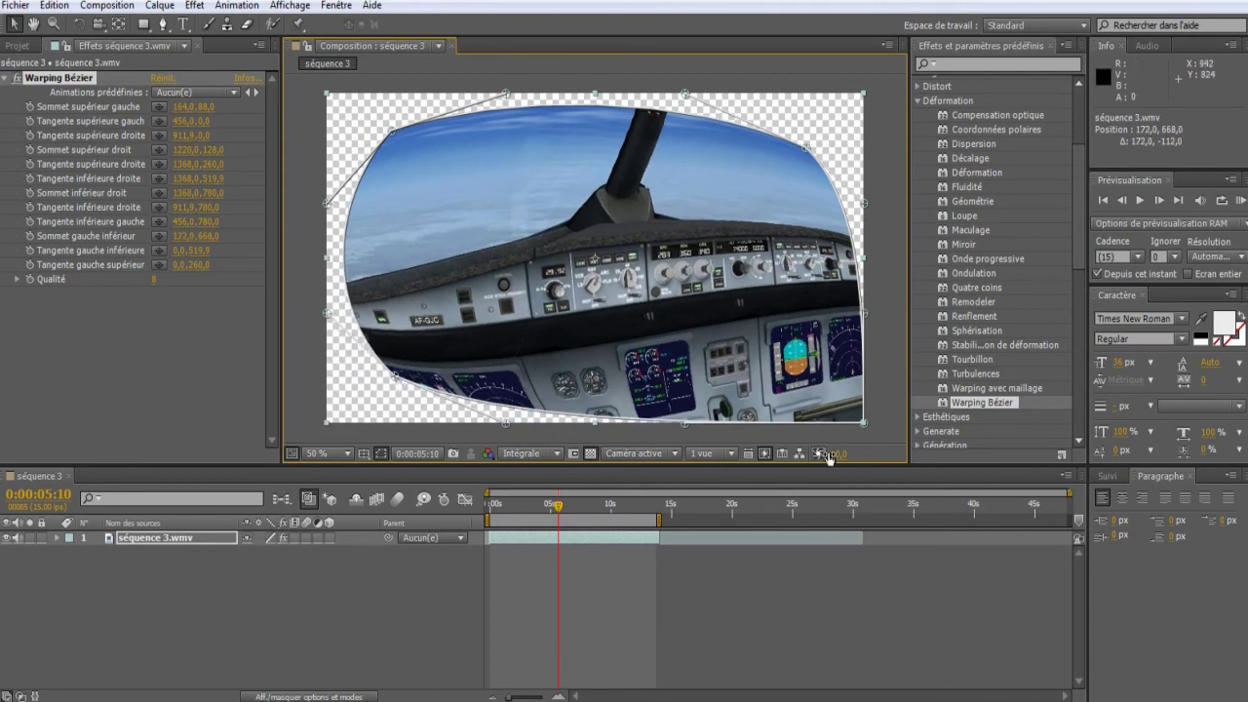
{"action": "mouse_move", "coordinate": [863, 426]}
{"action": "left_mouse_down"}
{"action": "mouse_move", "coordinate": [779, 380]}
{"action": "mouse_move", "coordinate": [810, 414]}
{"action": "left_mouse_up"}
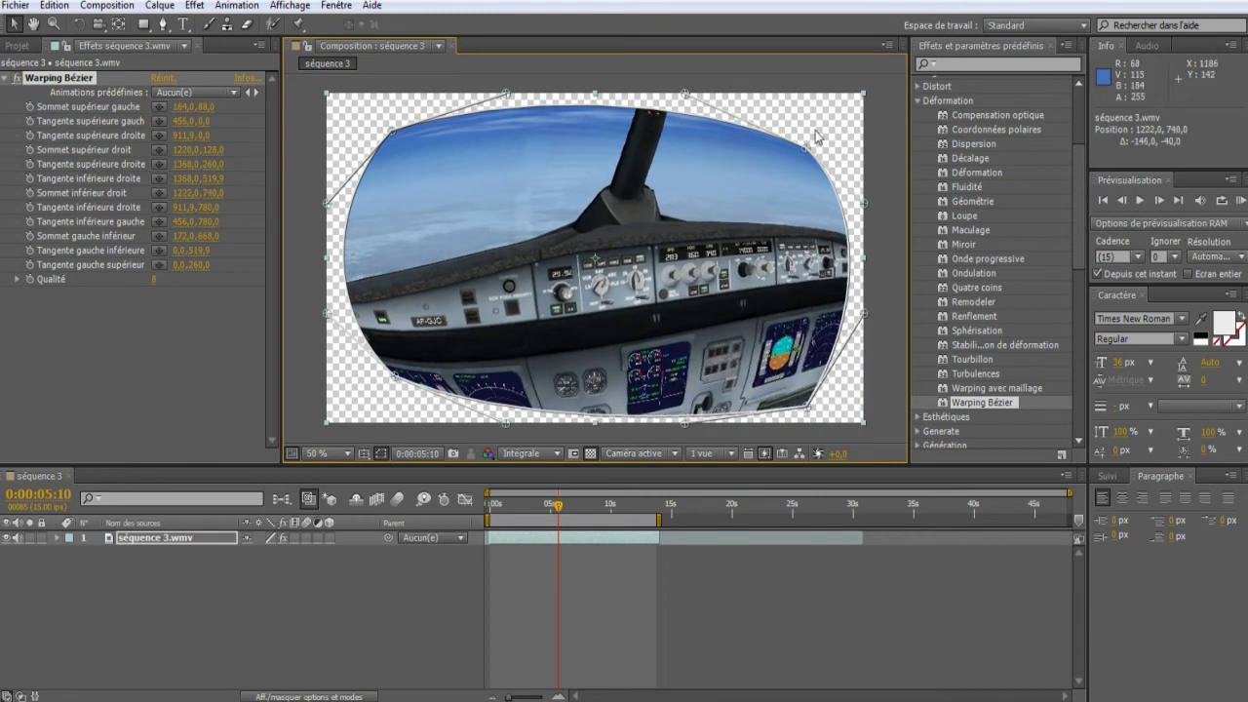
{"action": "left_click_drag", "start_coordinate": [799, 155], "coordinate": [820, 164]}
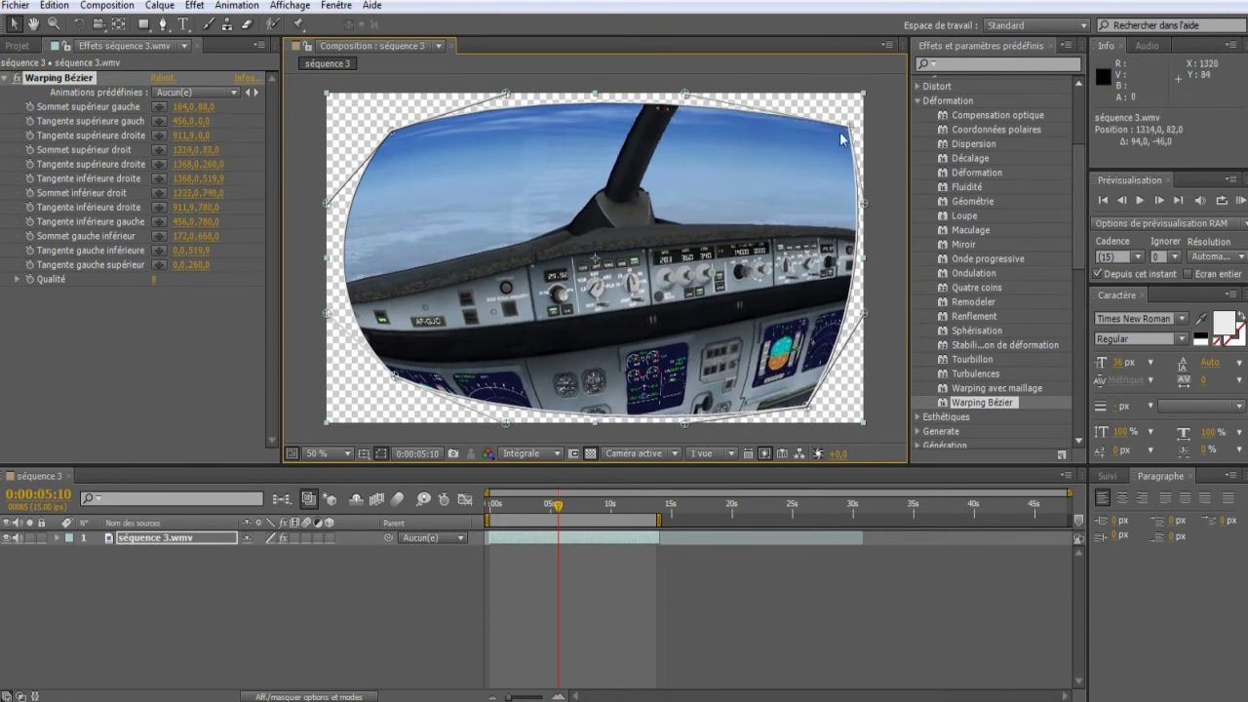
{"action": "mouse_move", "coordinate": [389, 133]}
{"action": "left_mouse_down"}
{"action": "mouse_move", "coordinate": [372, 122]}
{"action": "mouse_move", "coordinate": [359, 162]}
{"action": "left_mouse_up"}
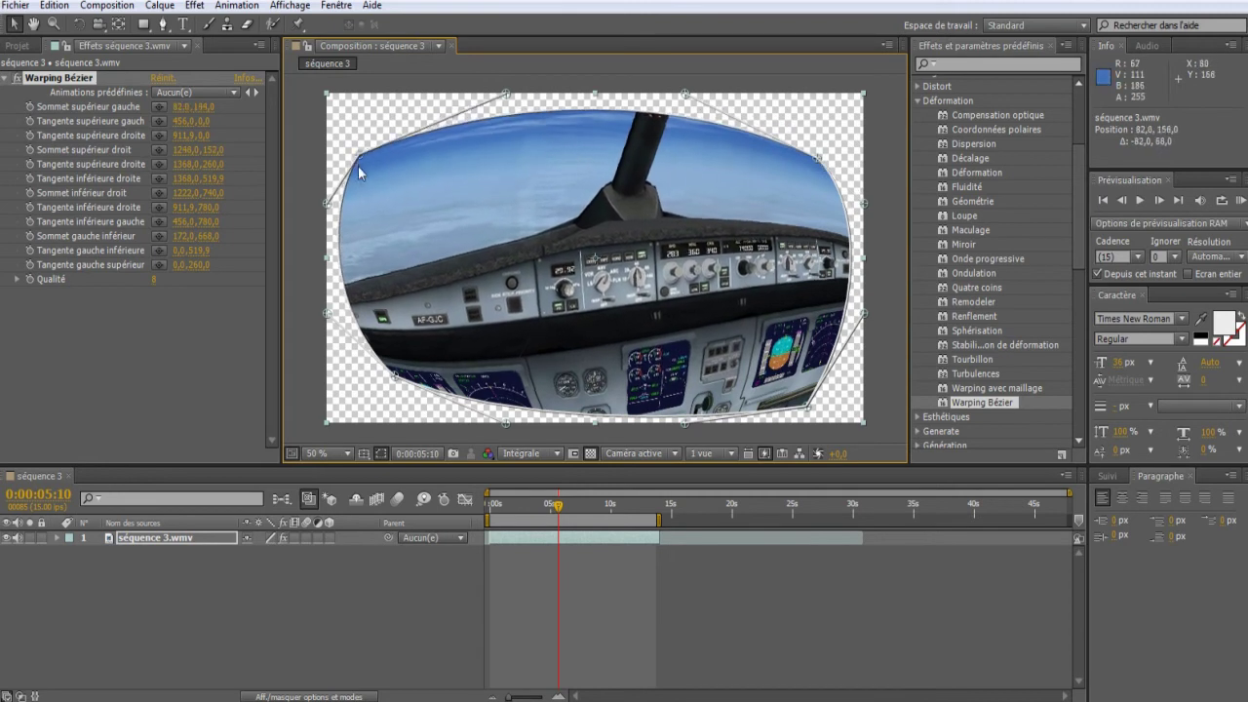
{"action": "left_click_drag", "start_coordinate": [396, 377], "coordinate": [353, 414]}
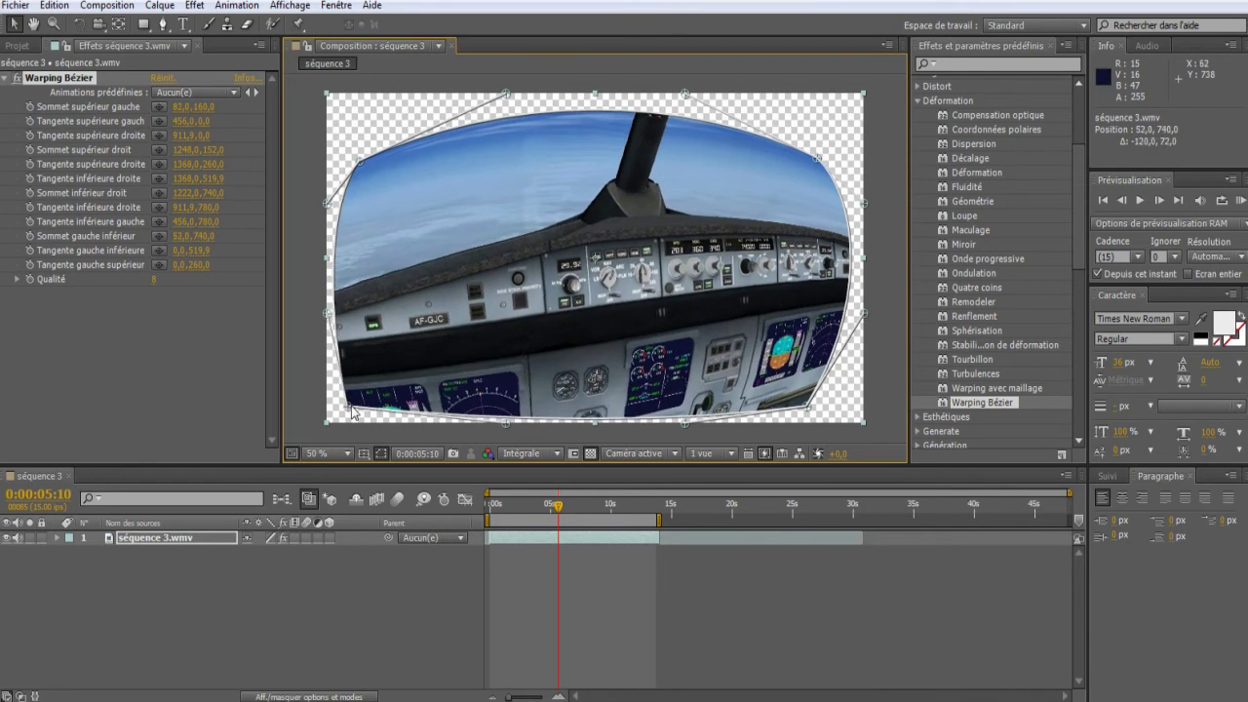
{"action": "left_click_drag", "start_coordinate": [489, 323], "coordinate": [486, 324]}
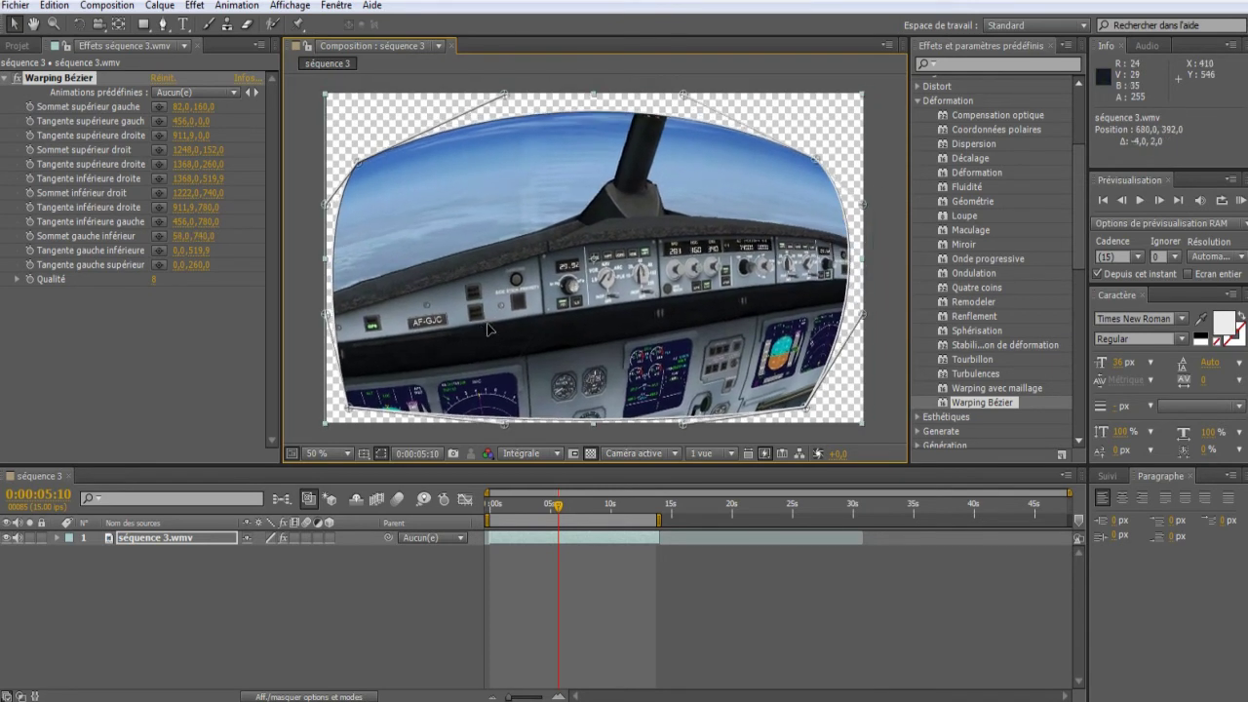
{"action": "key", "text": "ctrl+z"}
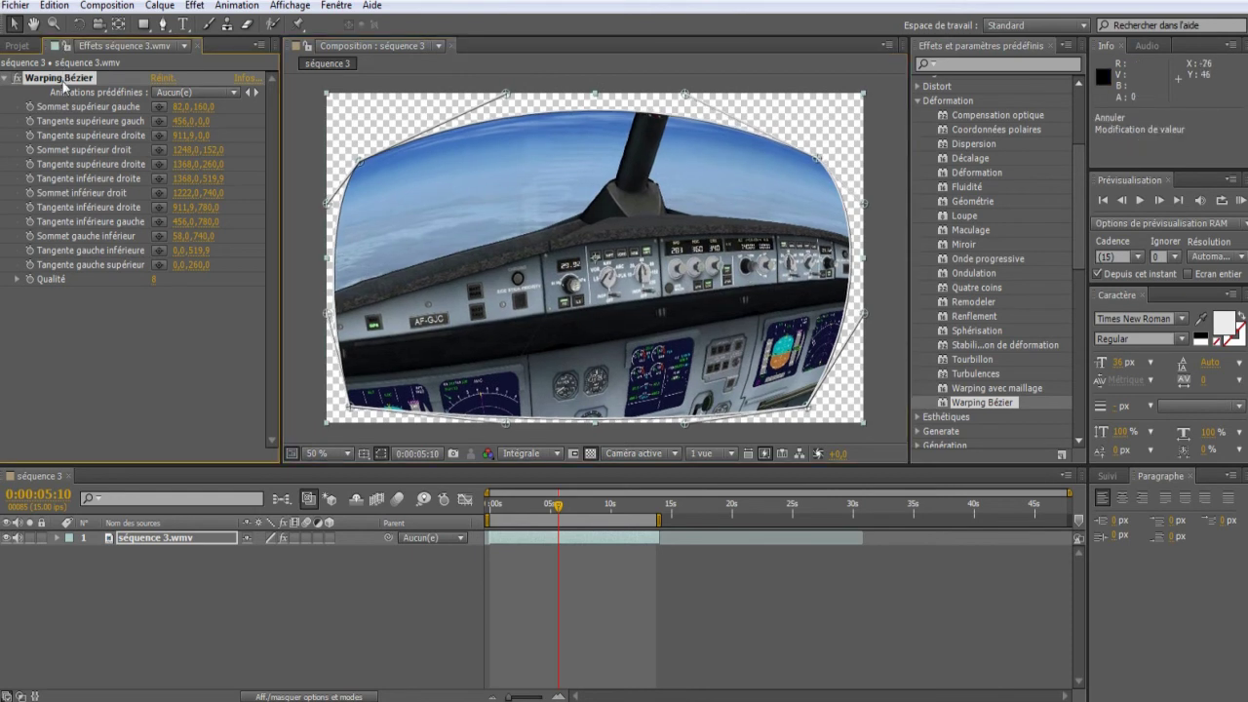
{"action": "key", "text": "Delete"}
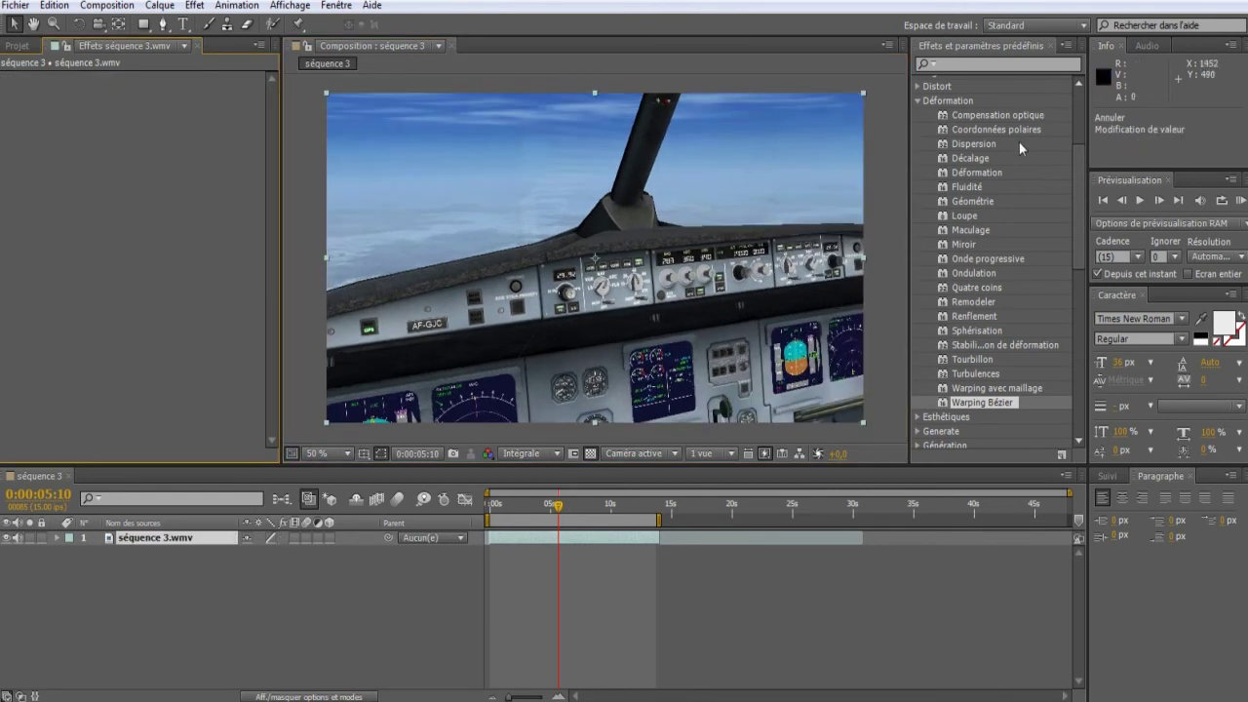
Apply Compensation optique to the cockpit clip and scrub its field of view to a moderate barrel warp
{"action": "mouse_move", "coordinate": [1014, 115]}
{"action": "left_mouse_down"}
{"action": "mouse_move", "coordinate": [579, 243]}
{"action": "mouse_move", "coordinate": [543, 236]}
{"action": "left_mouse_up"}
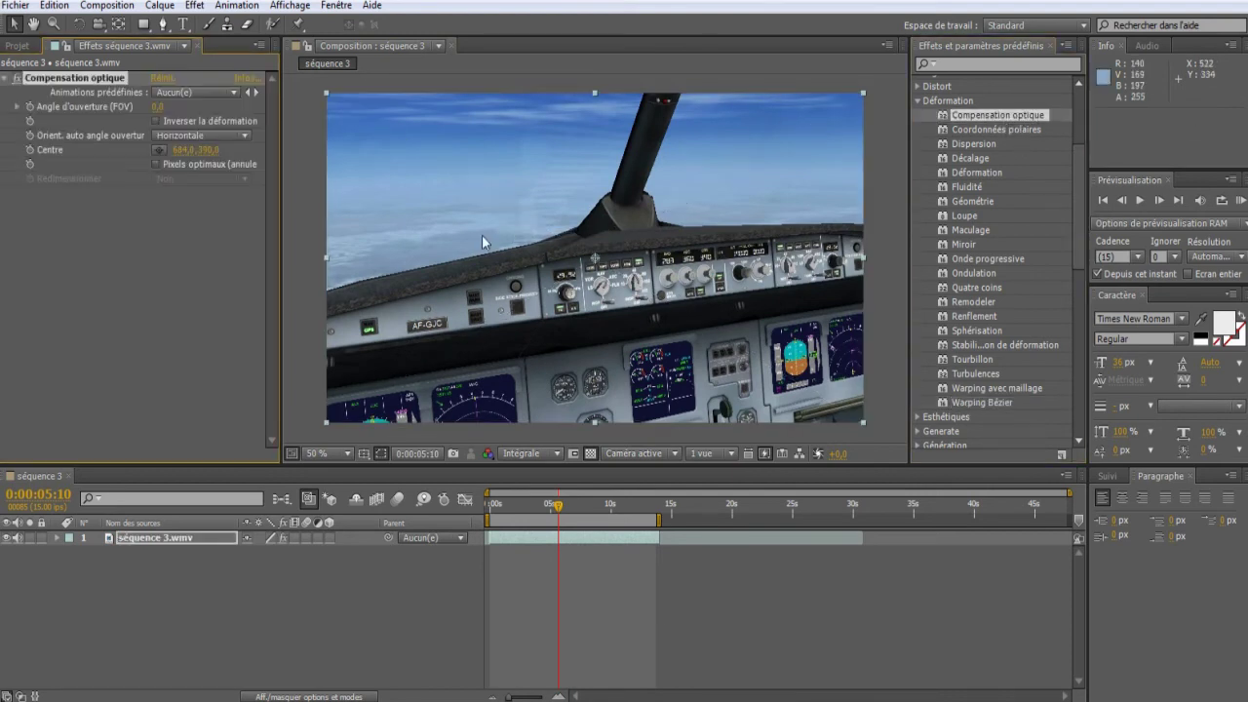
{"action": "left_click", "coordinate": [1014, 117]}
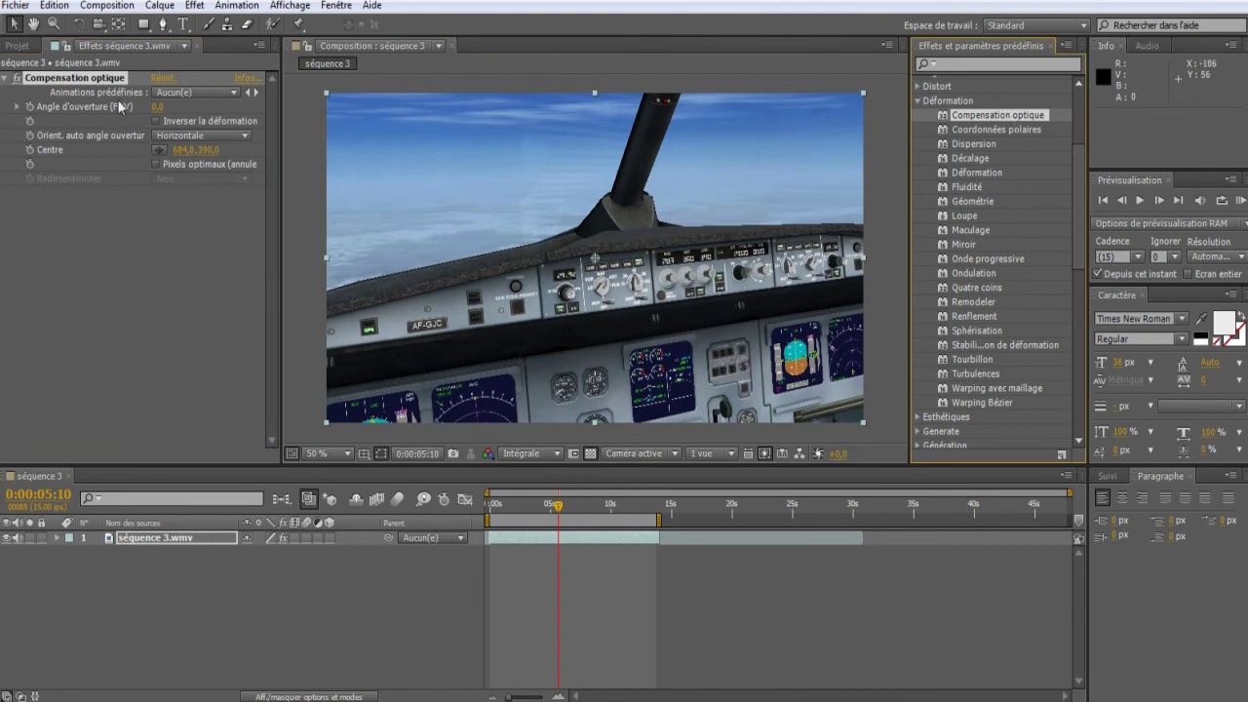
{"action": "mouse_move", "coordinate": [156, 106]}
{"action": "left_mouse_down"}
{"action": "mouse_move", "coordinate": [693, 153]}
{"action": "mouse_move", "coordinate": [106, 181]}
{"action": "left_mouse_up"}
{"action": "left_click_drag", "start_coordinate": [2, 203], "coordinate": [414, 162]}
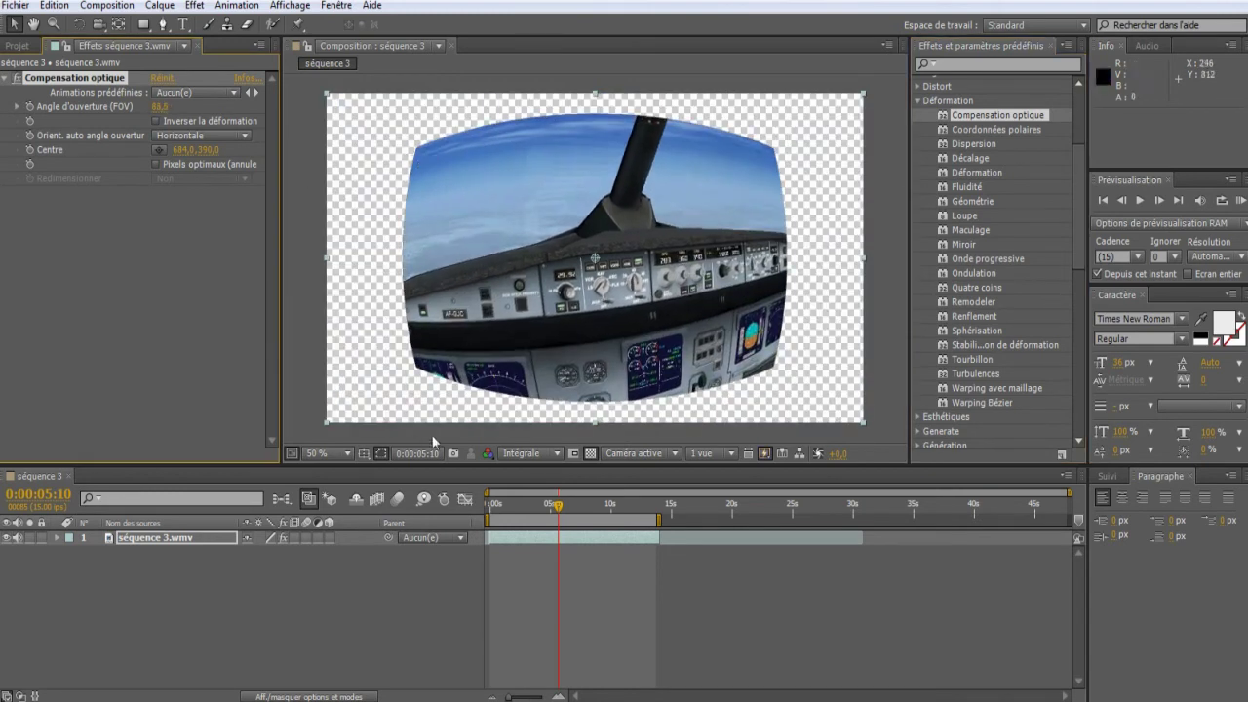
{"action": "left_click", "coordinate": [999, 403]}
{"action": "left_click", "coordinate": [981, 114]}
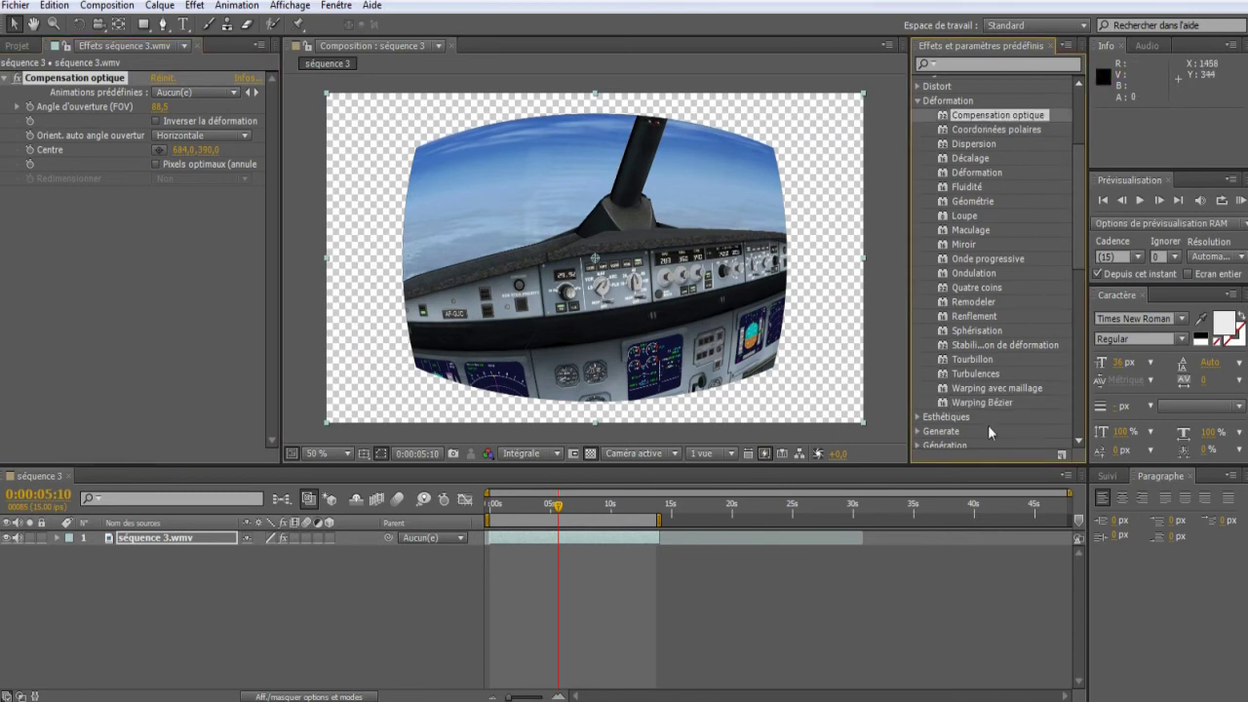
{"action": "left_click", "coordinate": [989, 403]}
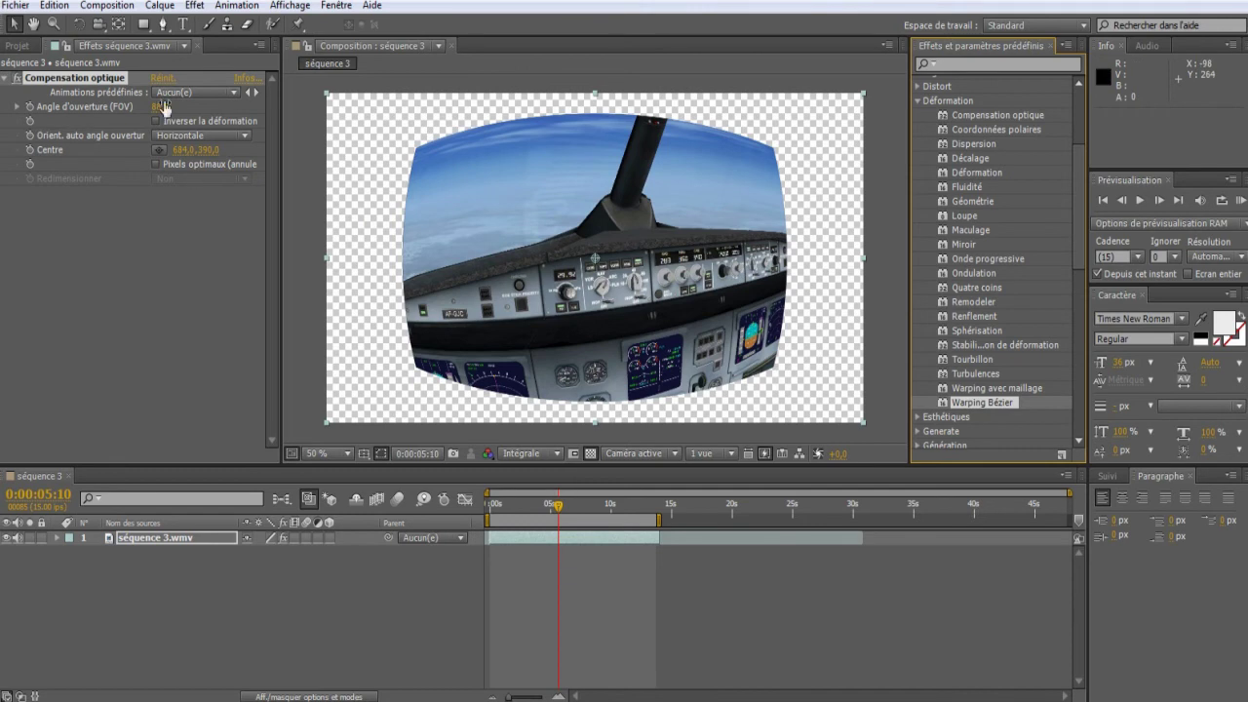
{"action": "mouse_move", "coordinate": [159, 109]}
{"action": "left_mouse_down"}
{"action": "mouse_move", "coordinate": [854, 200]}
{"action": "mouse_move", "coordinate": [493, 165]}
{"action": "mouse_move", "coordinate": [955, 171]}
{"action": "mouse_move", "coordinate": [808, 357]}
{"action": "left_mouse_up"}
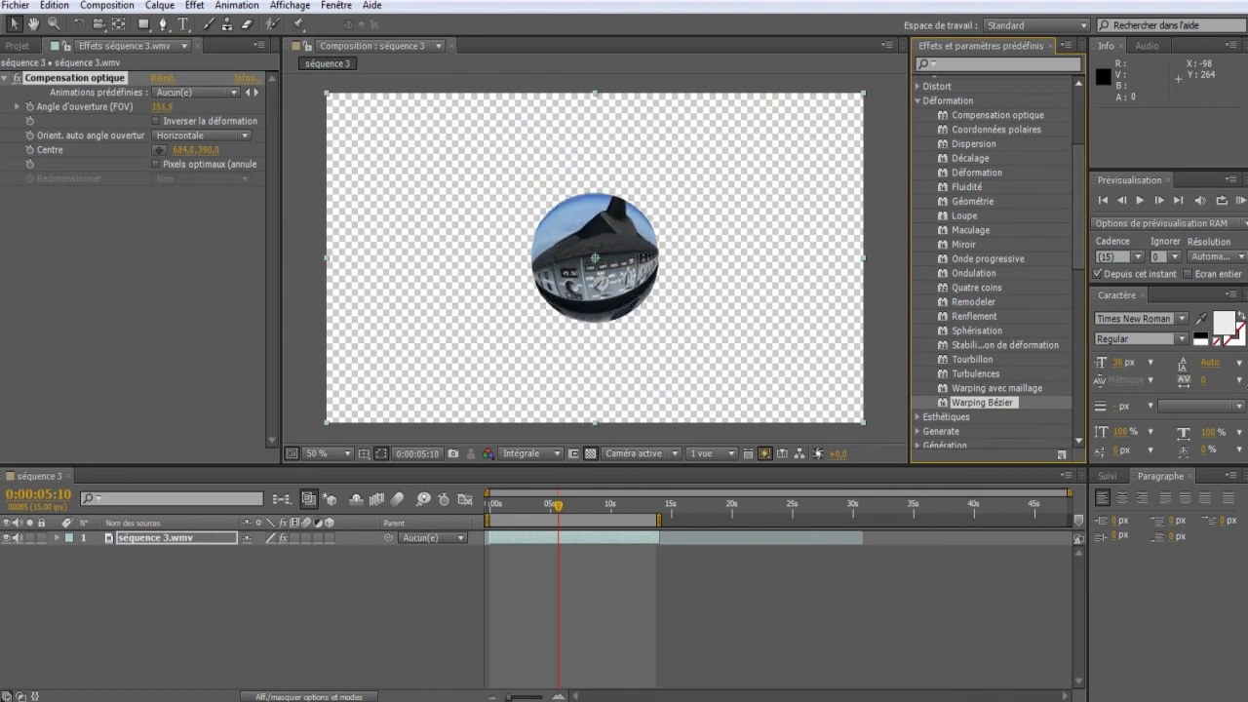
{"action": "left_click_drag", "start_coordinate": [164, 107], "coordinate": [1166, 186]}
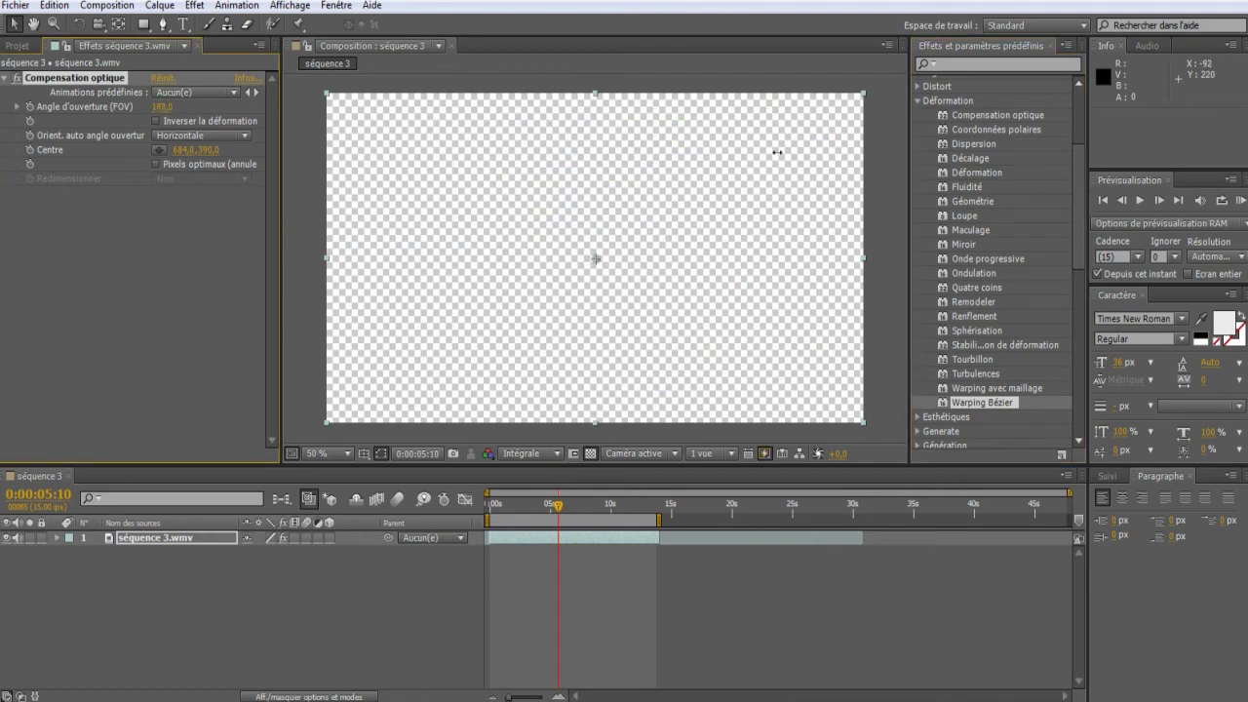
{"action": "left_click_drag", "start_coordinate": [170, 109], "coordinate": [1161, 290]}
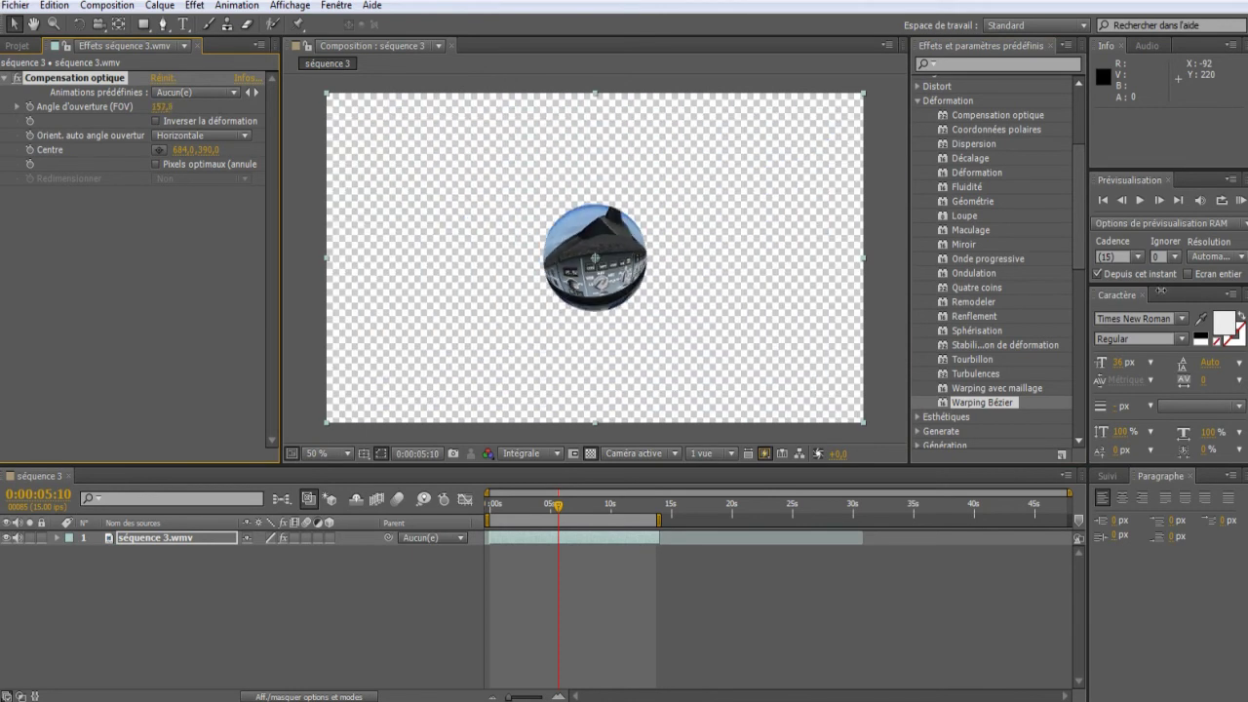
{"action": "left_click_drag", "start_coordinate": [1161, 290], "coordinate": [2, 597]}
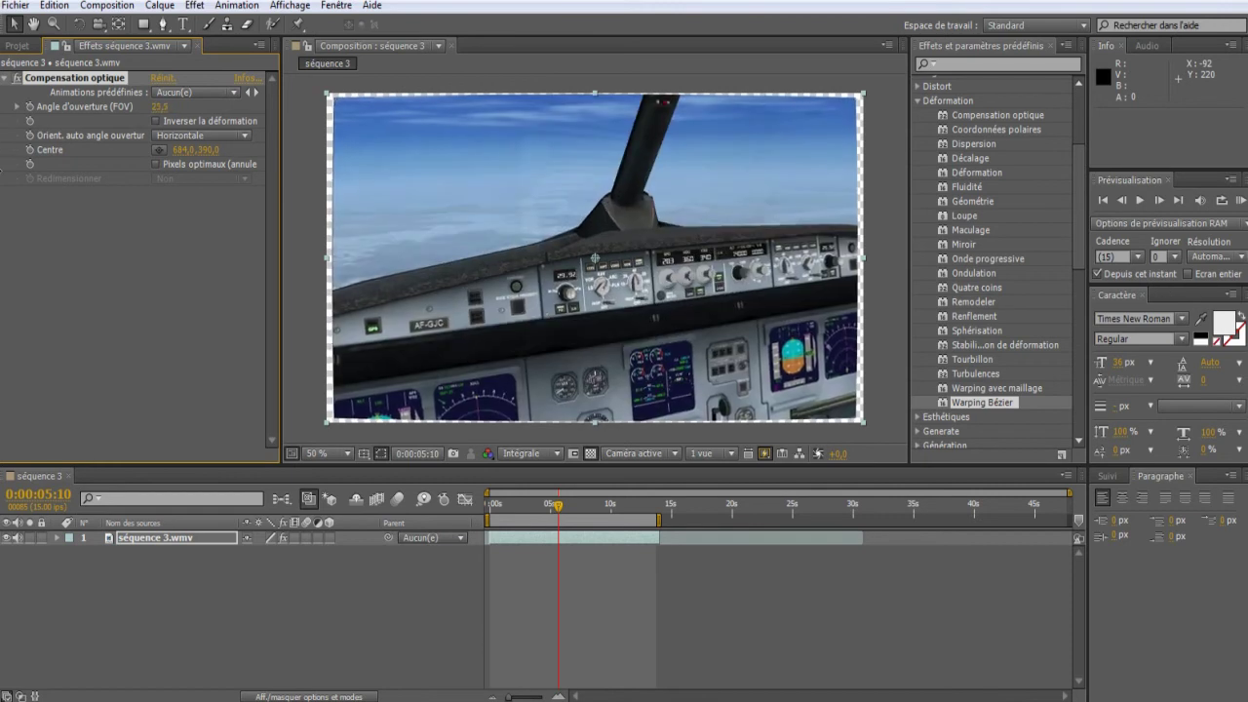
{"action": "mouse_move", "coordinate": [2, 597]}
{"action": "left_mouse_down"}
{"action": "mouse_move", "coordinate": [428, 567]}
{"action": "mouse_move", "coordinate": [399, 596]}
{"action": "left_mouse_up"}
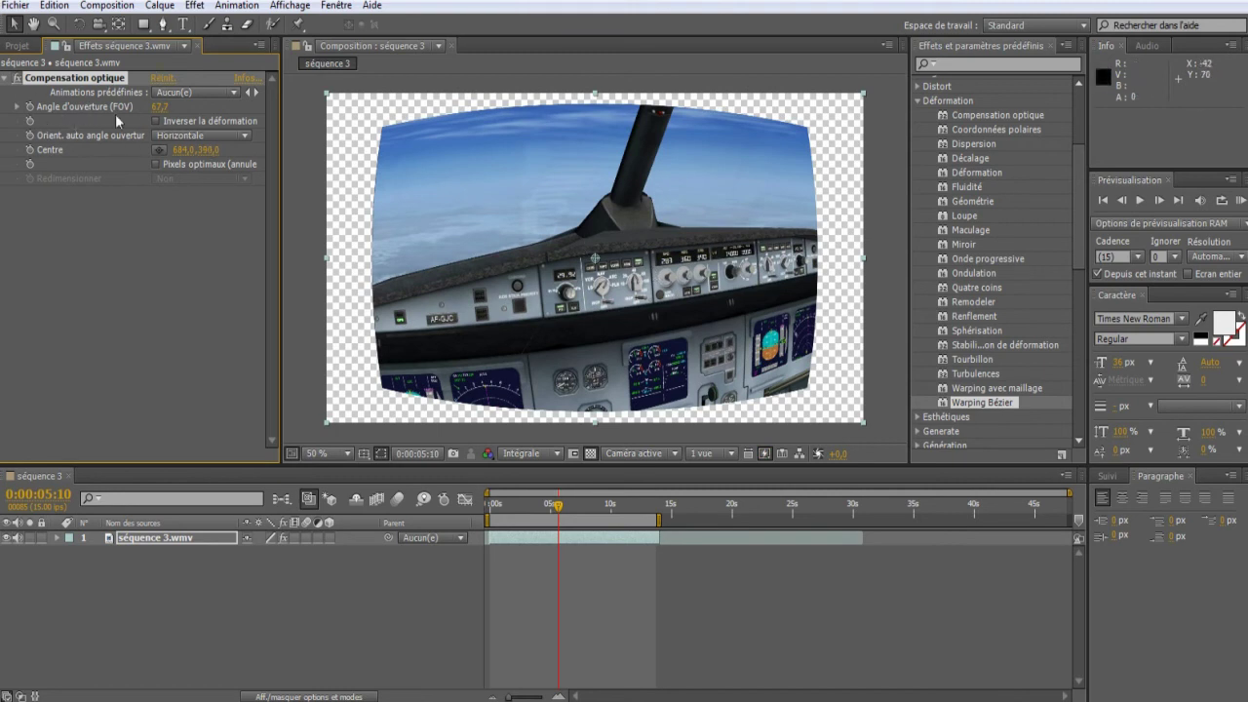
Try Horizontale, Verticale and Diagonale orientations, then delete the Compensation optique effect
{"action": "left_click", "coordinate": [180, 136]}
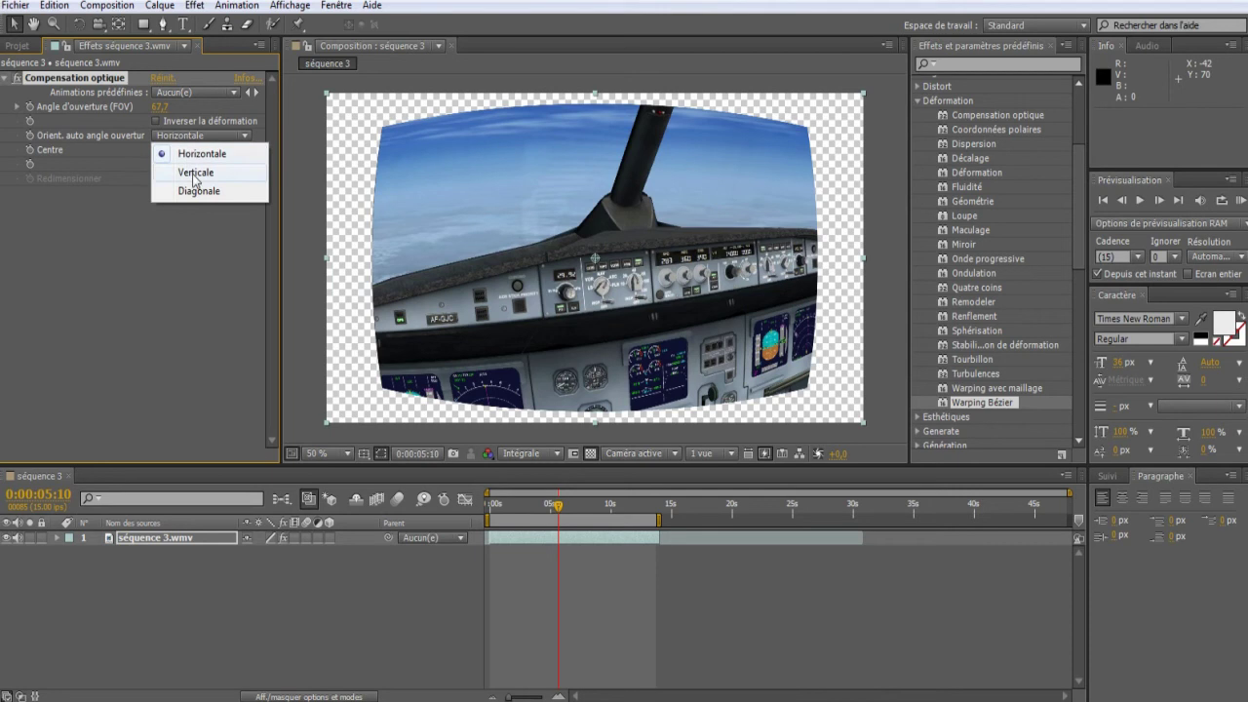
{"action": "left_click", "coordinate": [78, 136]}
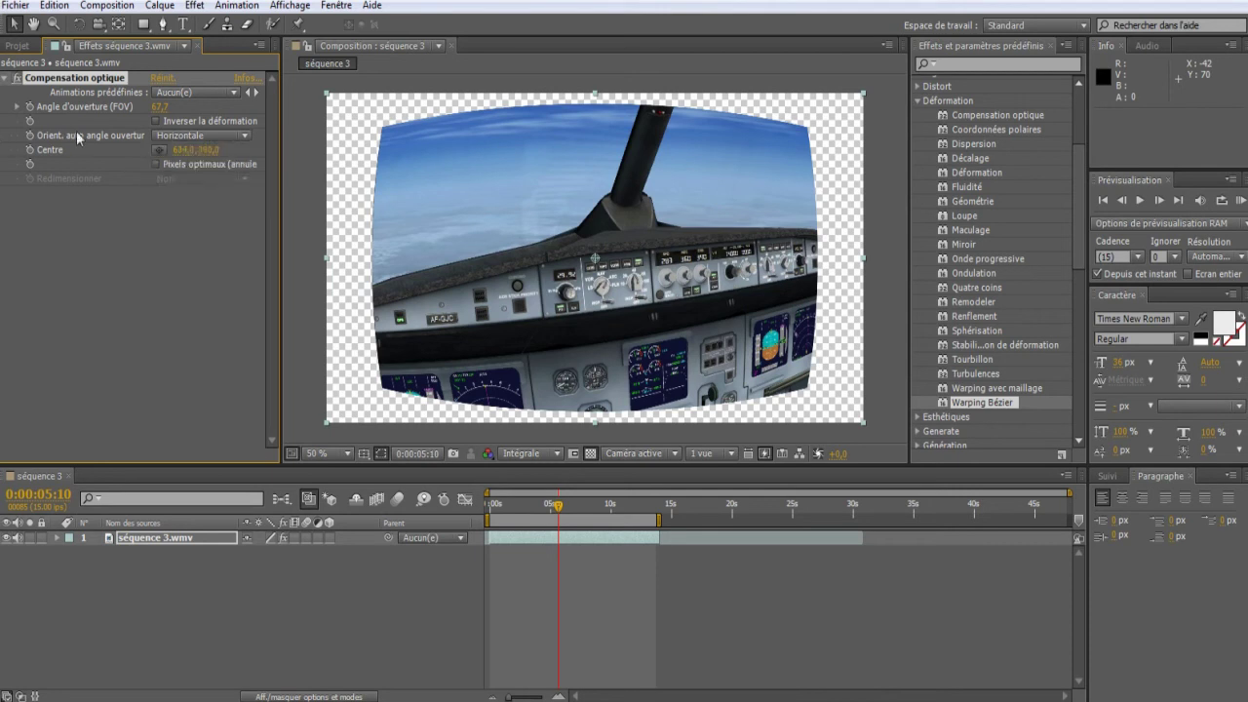
{"action": "left_click", "coordinate": [229, 136]}
{"action": "left_click", "coordinate": [224, 172]}
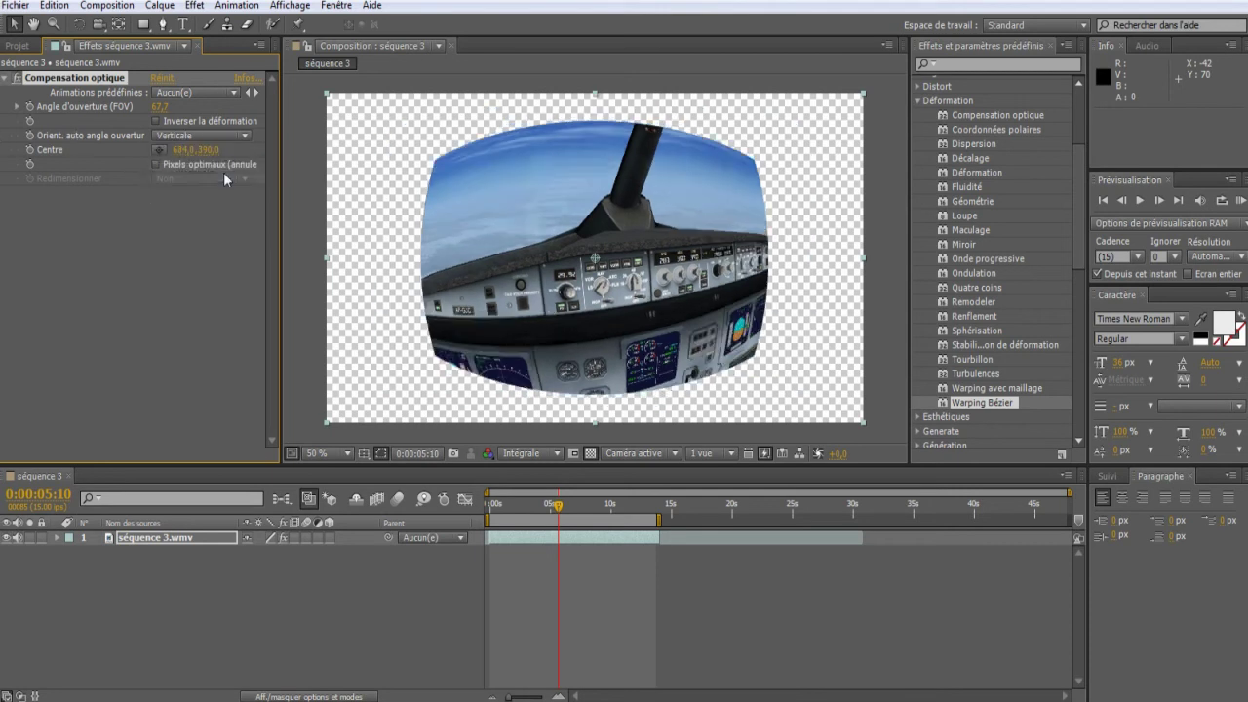
{"action": "left_click", "coordinate": [203, 137]}
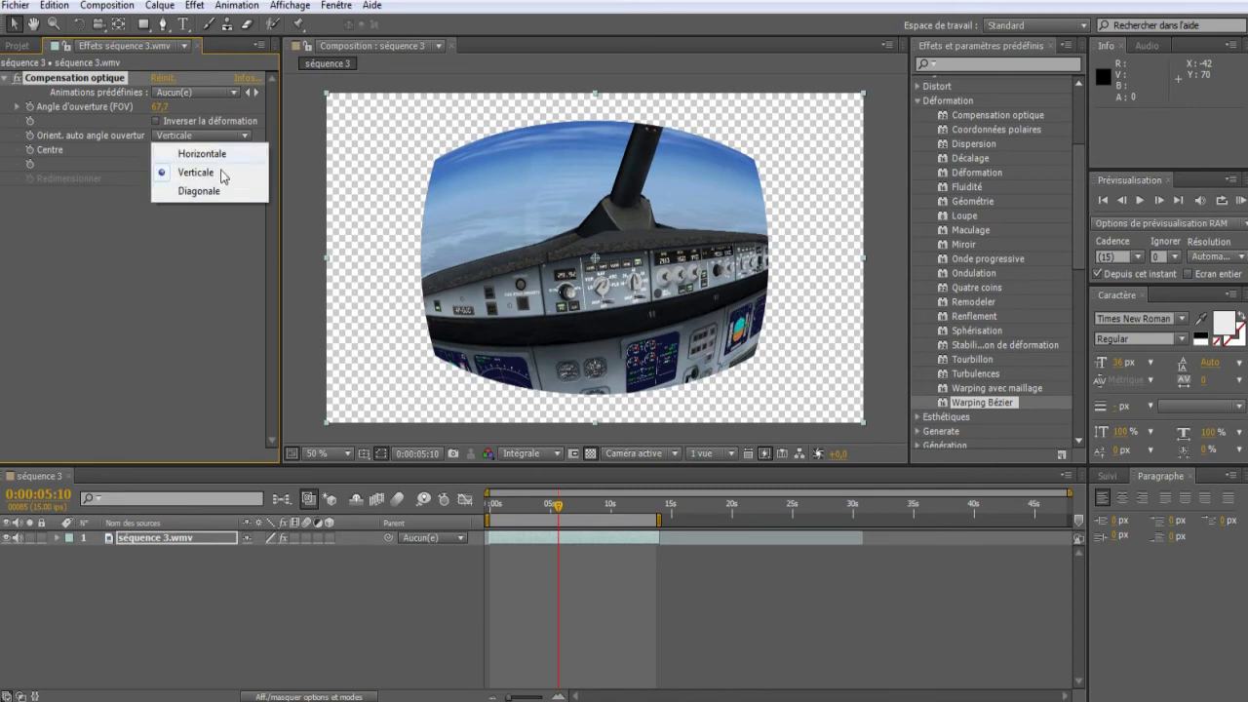
{"action": "left_click", "coordinate": [214, 192]}
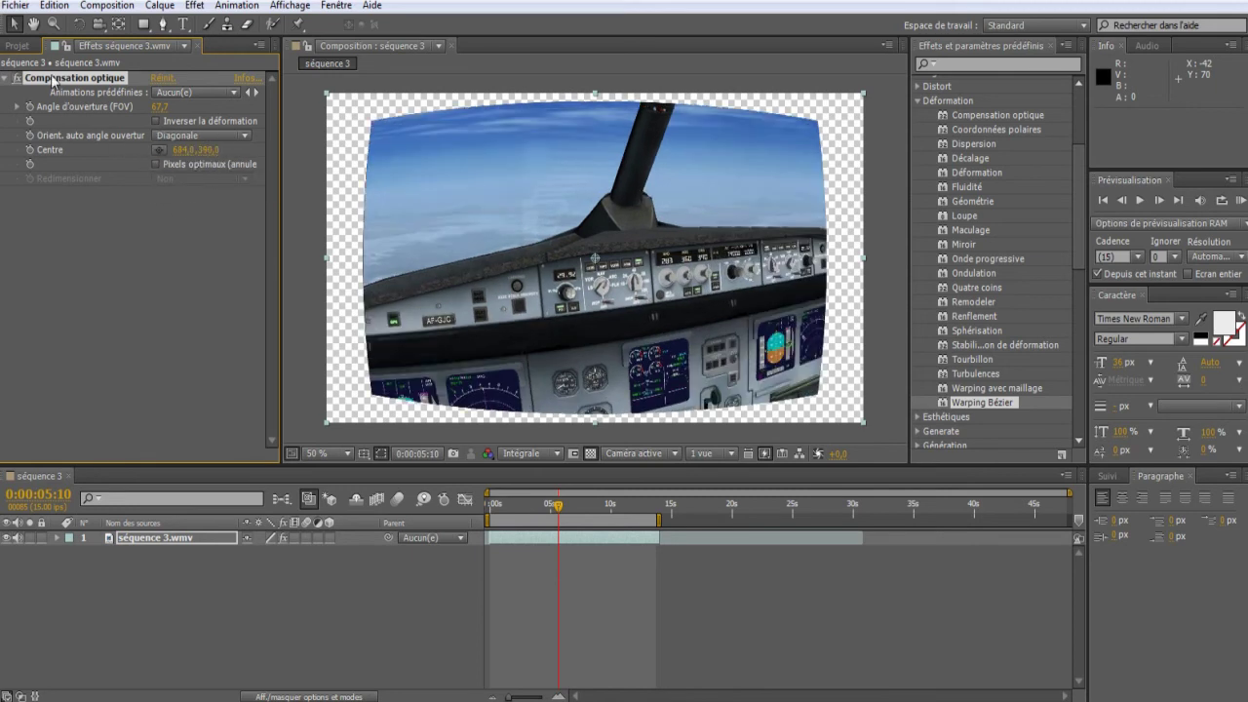
{"action": "key", "text": "Delete"}
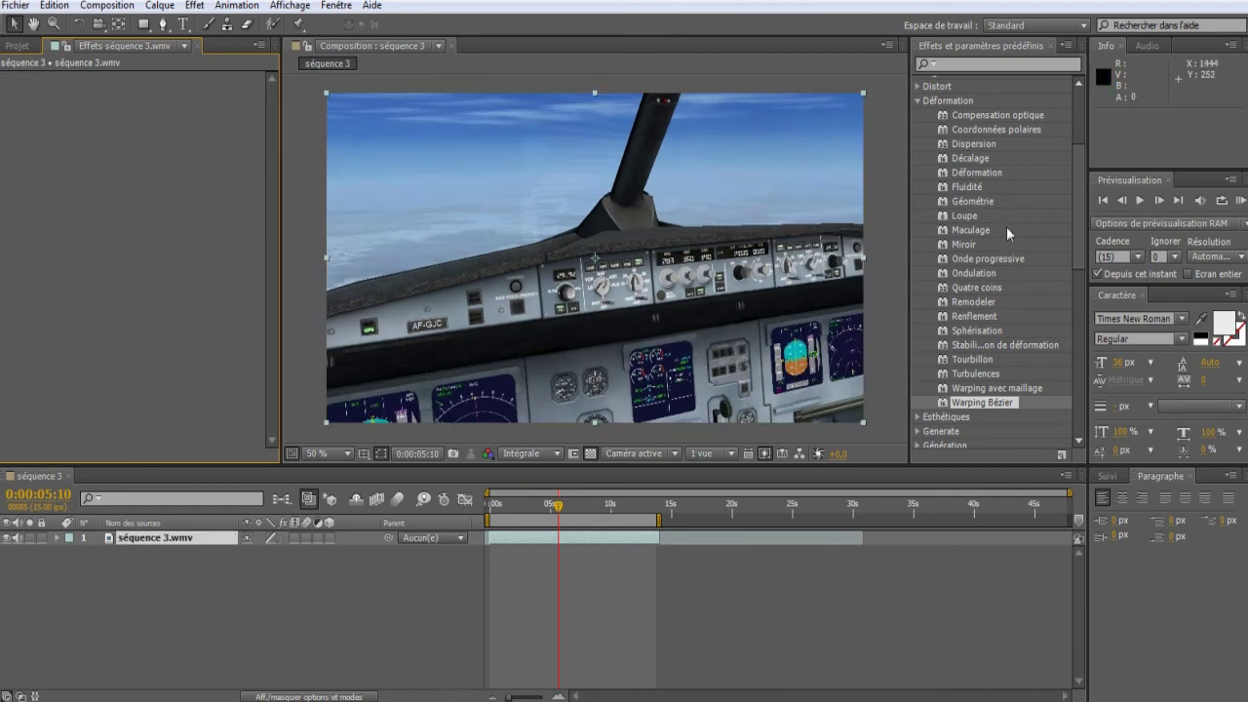
Apply Renflement to the cockpit clip and widen its horizontal radius
{"action": "left_click_drag", "start_coordinate": [988, 171], "coordinate": [974, 177]}
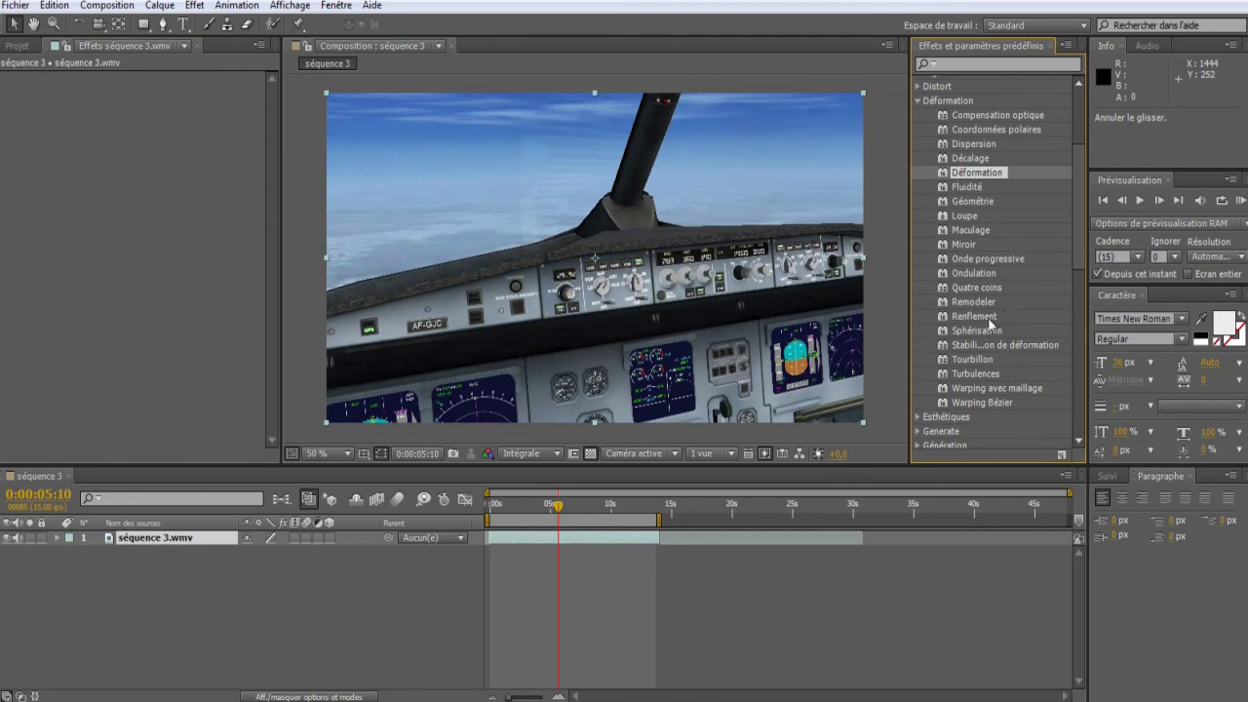
{"action": "left_click_drag", "start_coordinate": [990, 317], "coordinate": [711, 311]}
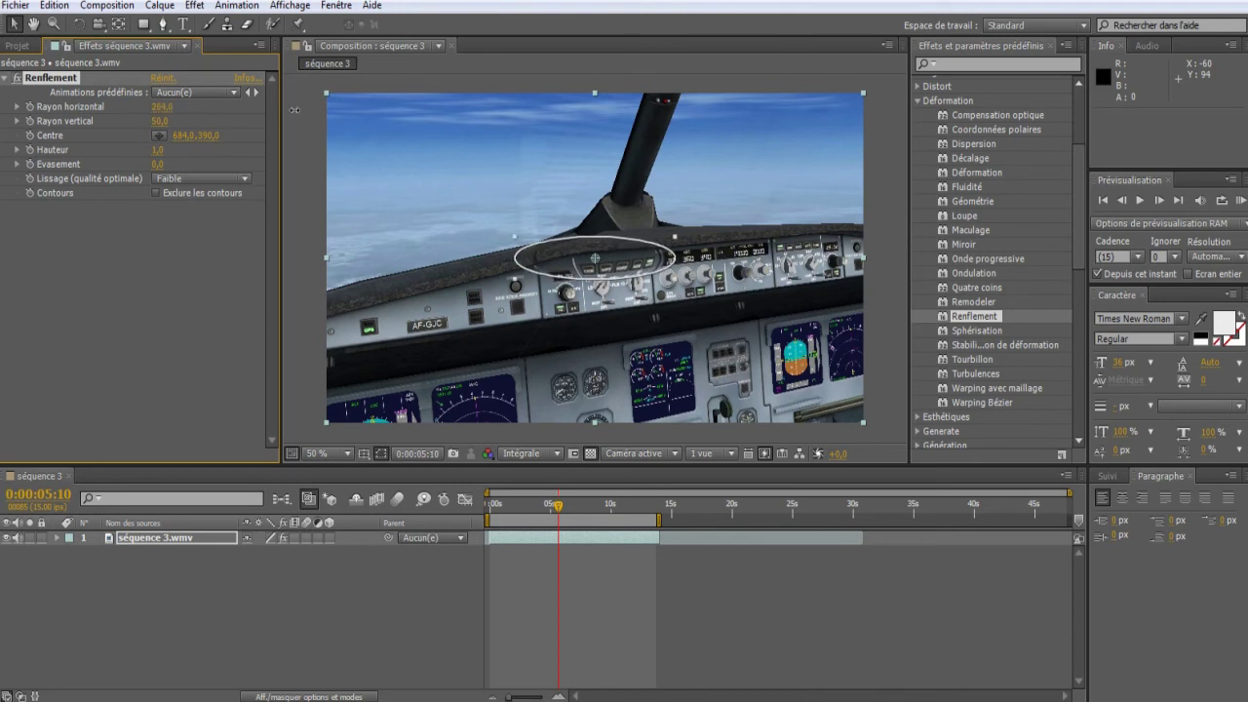
{"action": "left_click_drag", "start_coordinate": [158, 106], "coordinate": [774, 153]}
{"action": "key", "text": "comma"}
{"action": "key", "text": "comma"}
{"action": "key", "text": "comma"}
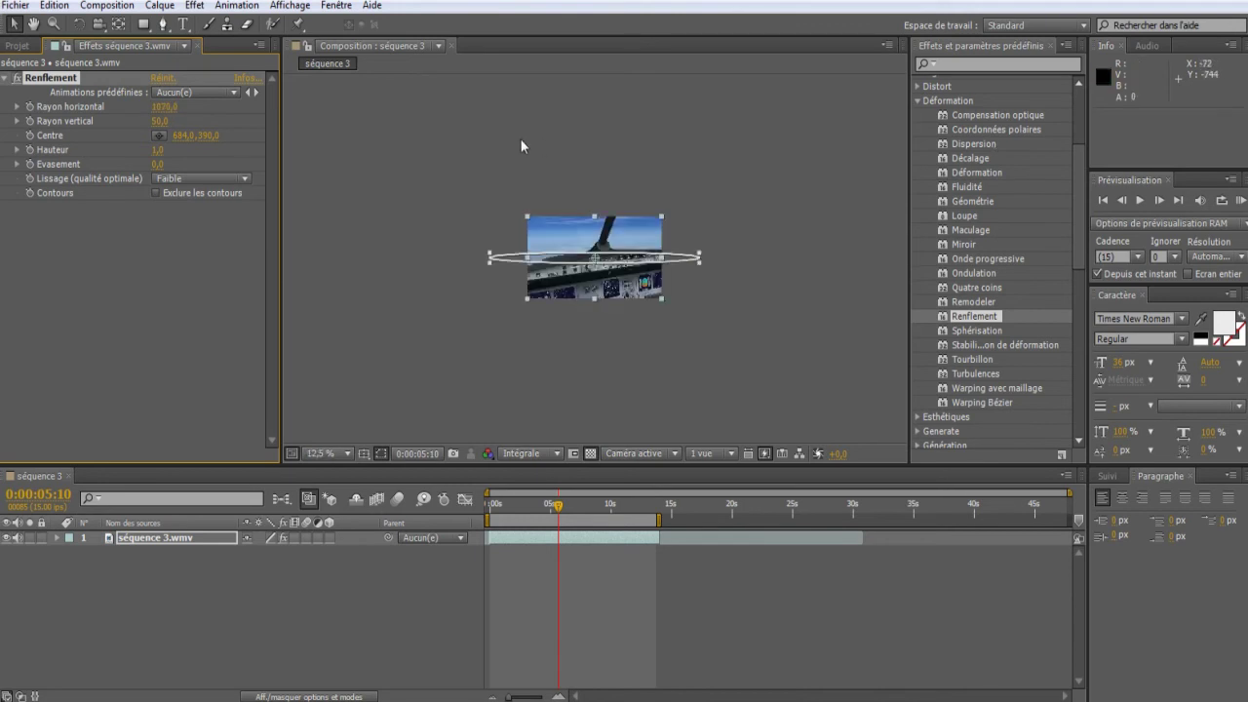
{"action": "key", "text": "period"}
Adjust the bulge radii to about 890 horizontal and 586 vertical
{"action": "left_click_drag", "start_coordinate": [158, 121], "coordinate": [509, 146]}
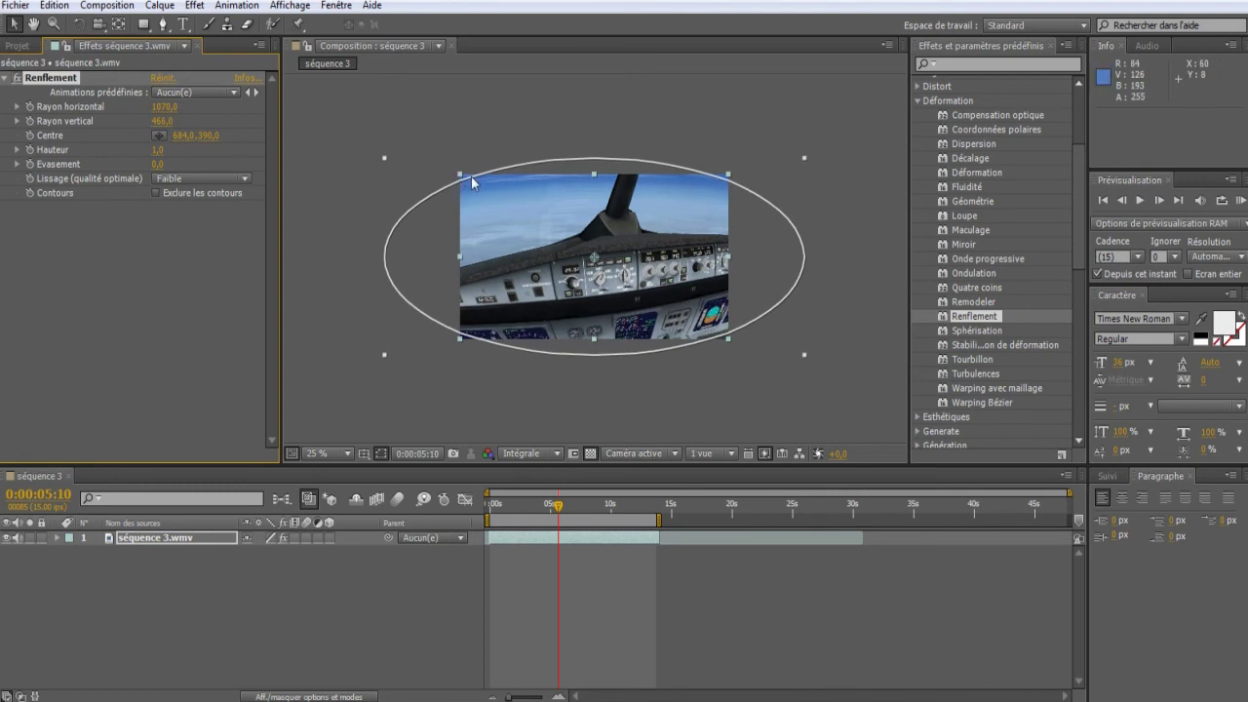
{"action": "left_click_drag", "start_coordinate": [161, 121], "coordinate": [194, 118]}
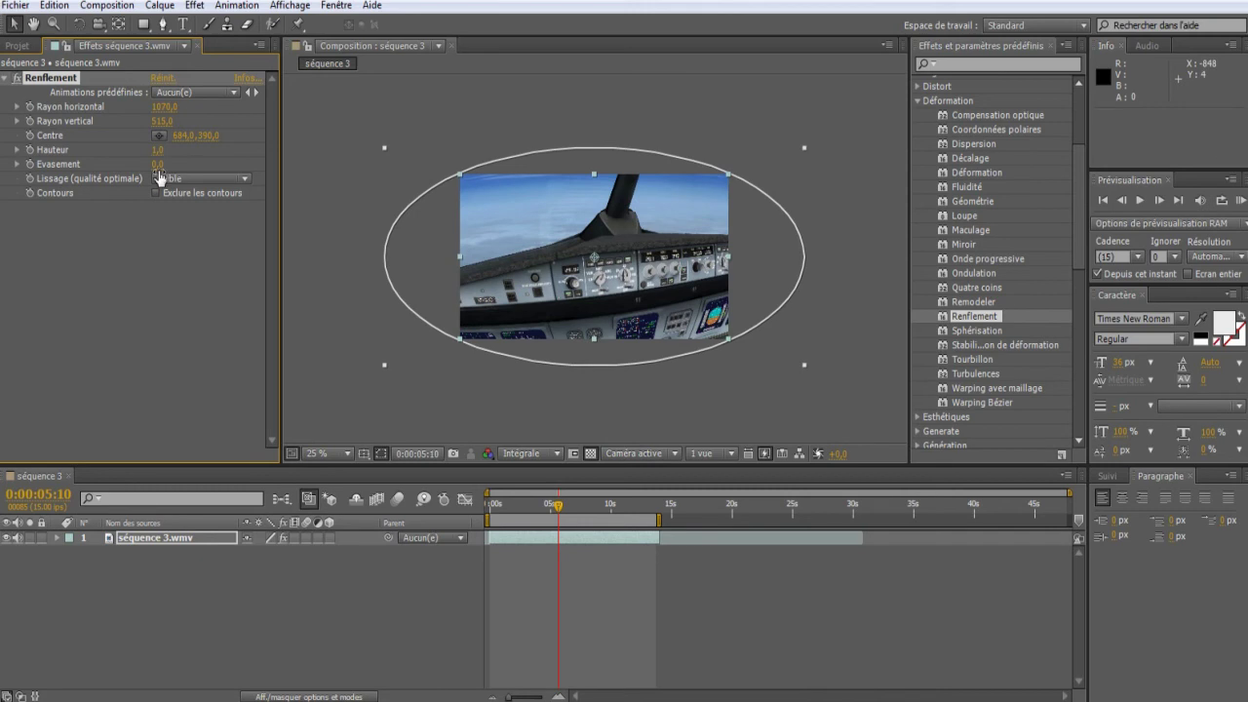
{"action": "scroll", "coordinate": [655, 228], "scroll_direction": "up", "scroll_amount": 1}
{"action": "scroll", "coordinate": [654, 229], "scroll_direction": "down", "scroll_amount": 1}
{"action": "scroll", "coordinate": [648, 231], "scroll_direction": "up", "scroll_amount": 1}
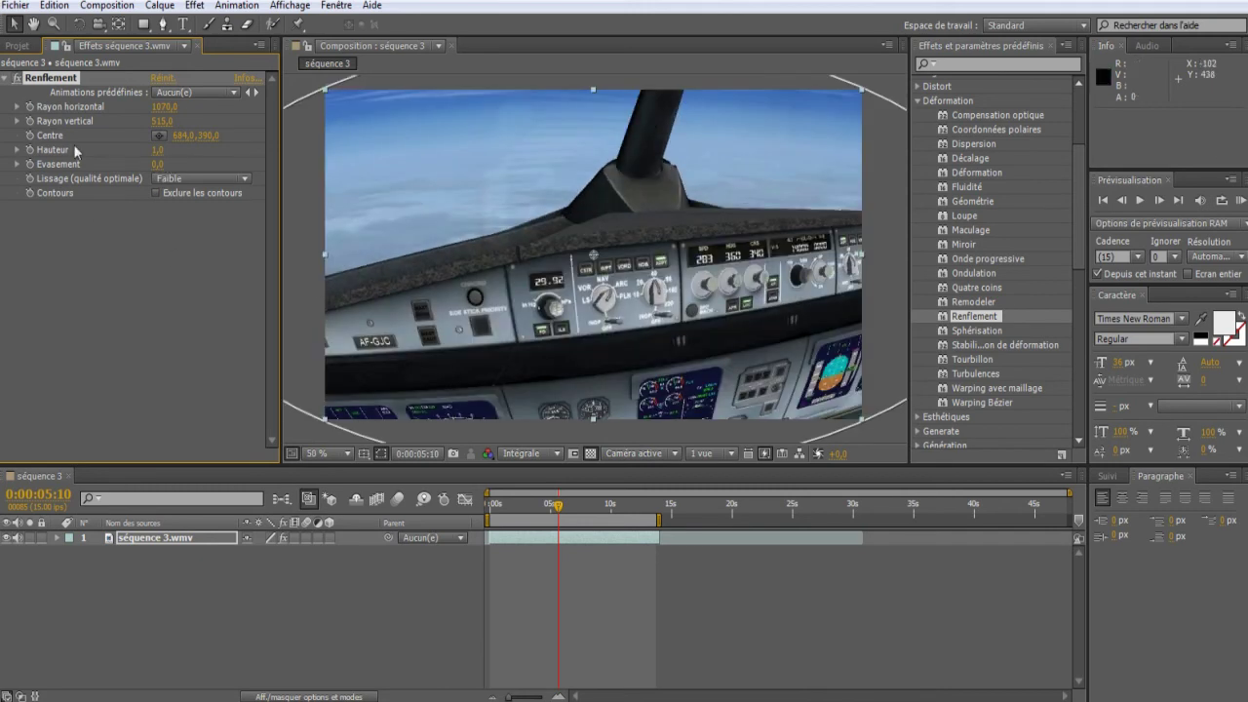
{"action": "left_click_drag", "start_coordinate": [156, 108], "coordinate": [39, 107]}
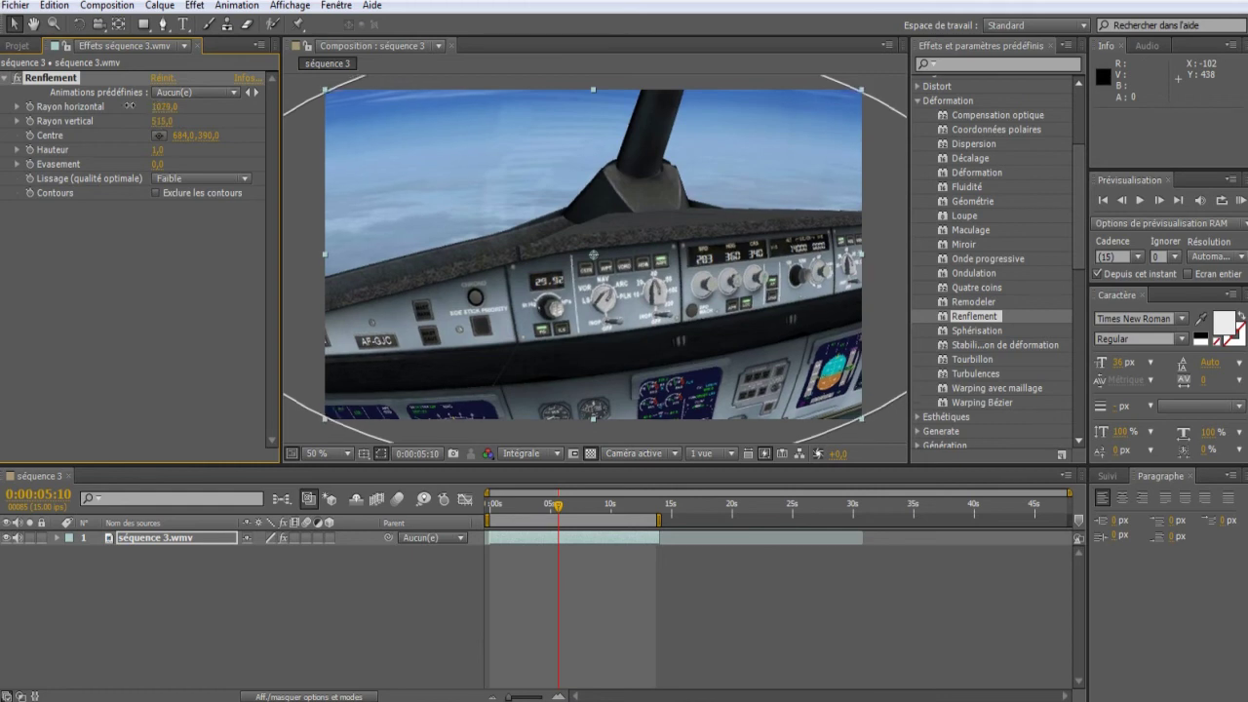
{"action": "left_click_drag", "start_coordinate": [161, 106], "coordinate": [67, 154]}
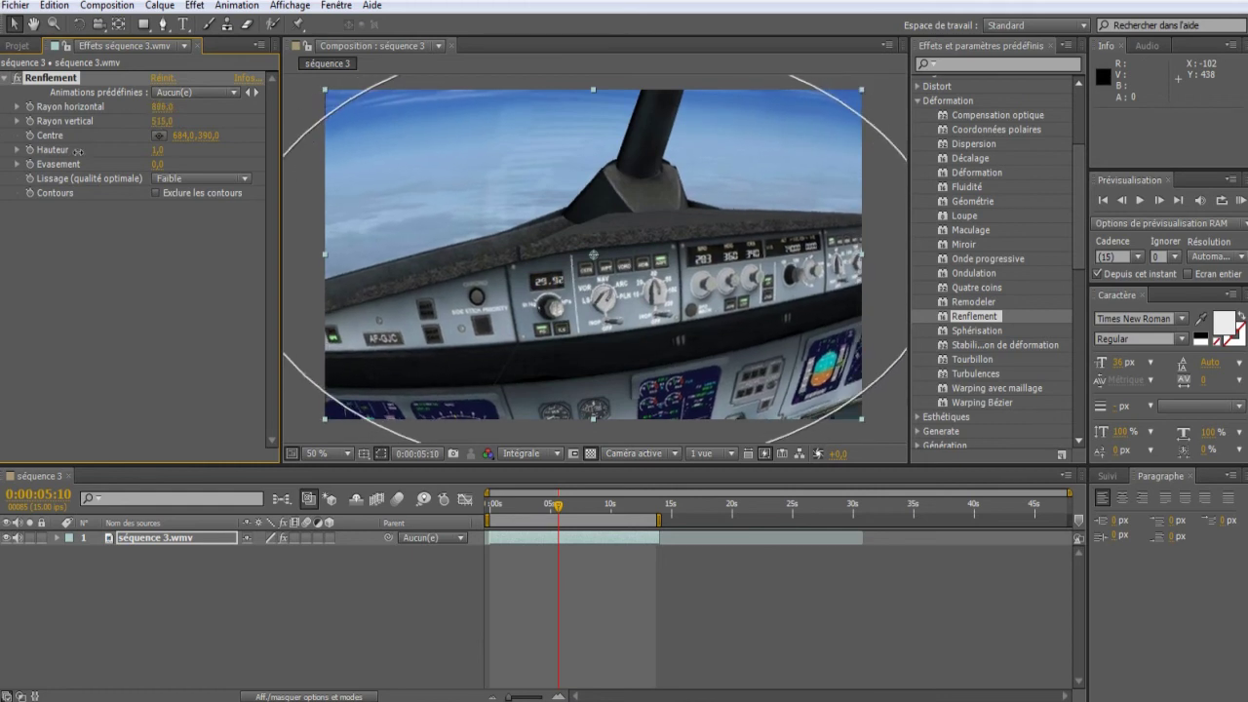
{"action": "left_click_drag", "start_coordinate": [156, 121], "coordinate": [213, 115]}
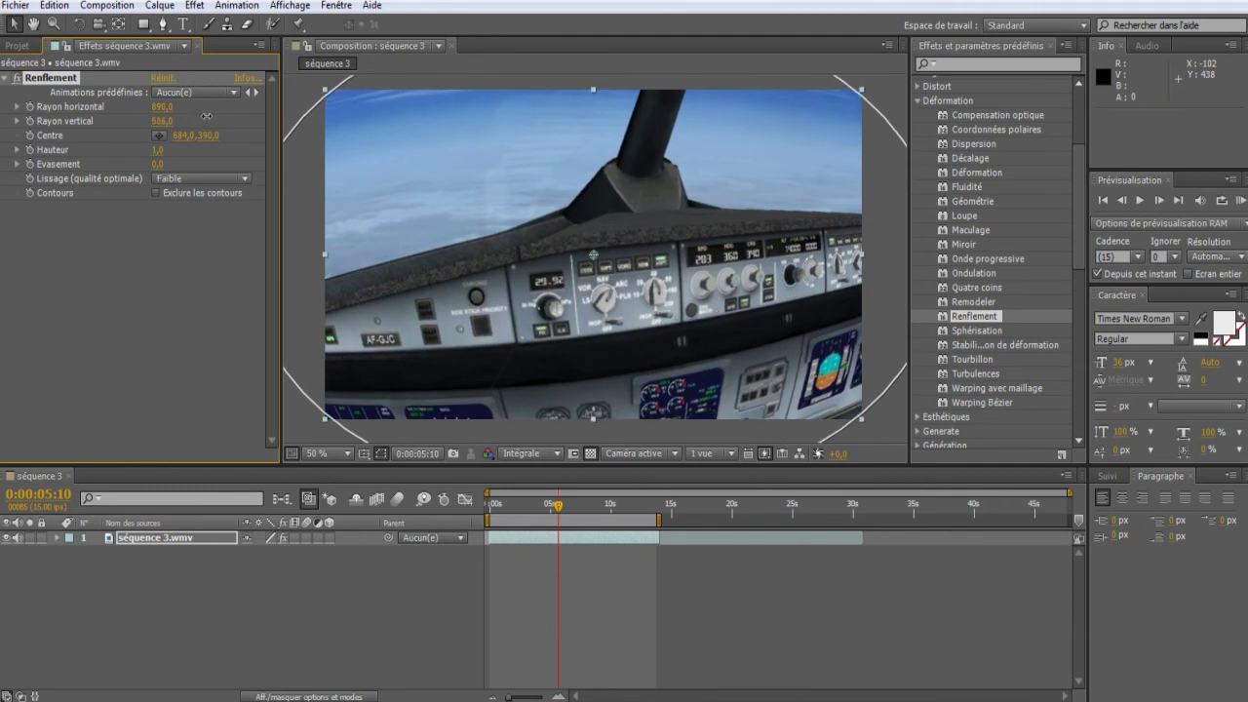
Set the Renflement Hauteur to 0,5 and move its Centre to 682,0, 392,0
{"action": "left_click", "coordinate": [159, 151]}
{"action": "type", "text": "1"}
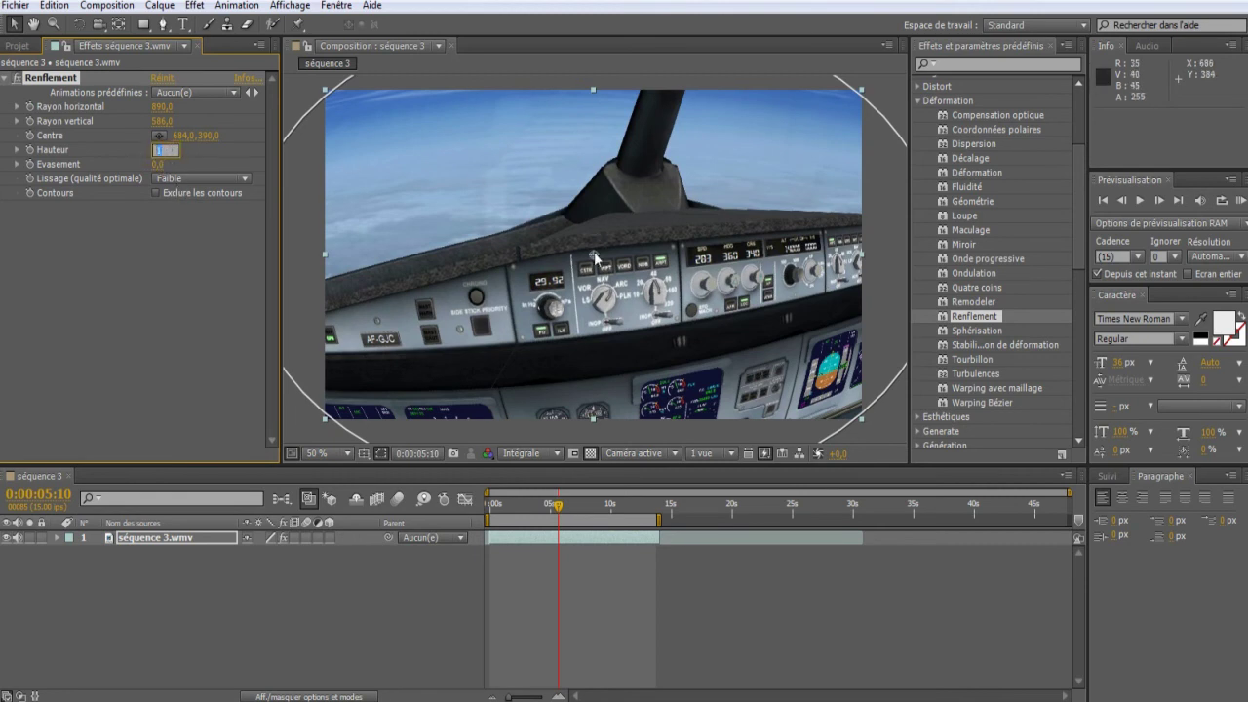
{"action": "mouse_move", "coordinate": [594, 256]}
{"action": "left_mouse_down"}
{"action": "mouse_move", "coordinate": [458, 328]}
{"action": "mouse_move", "coordinate": [595, 459]}
{"action": "mouse_move", "coordinate": [593, 110]}
{"action": "mouse_move", "coordinate": [583, 249]}
{"action": "left_mouse_up"}
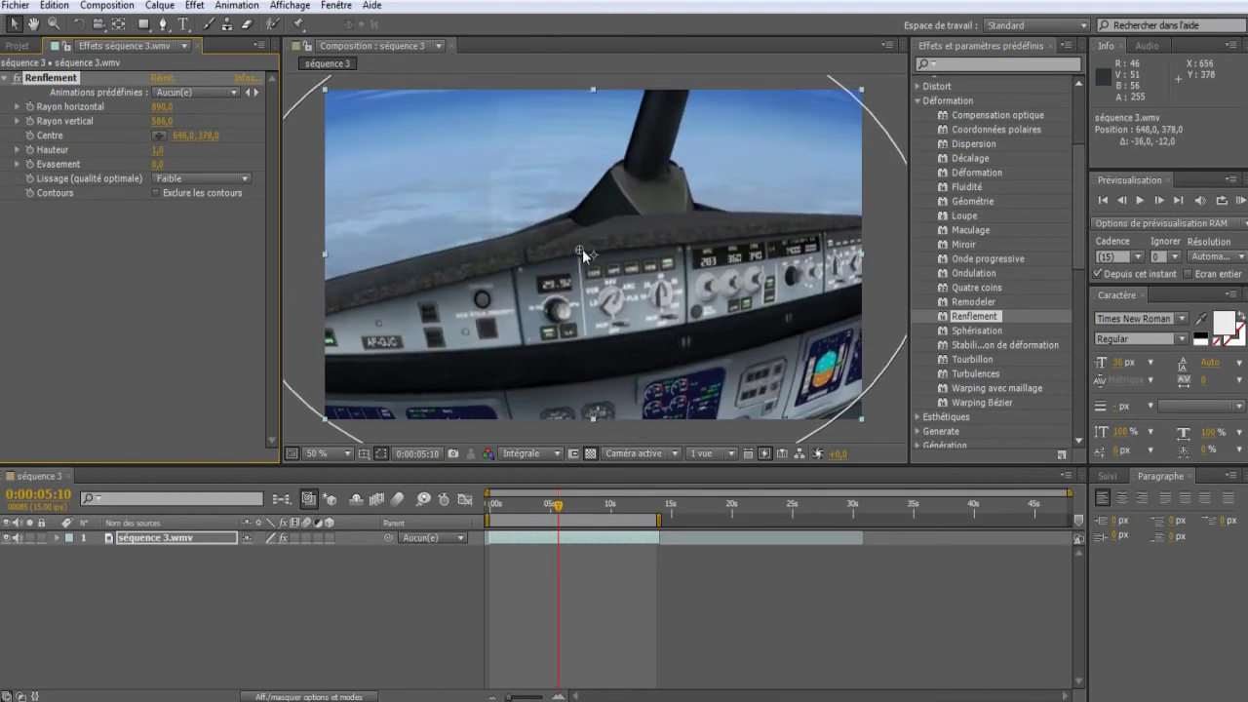
{"action": "left_click", "coordinate": [157, 151]}
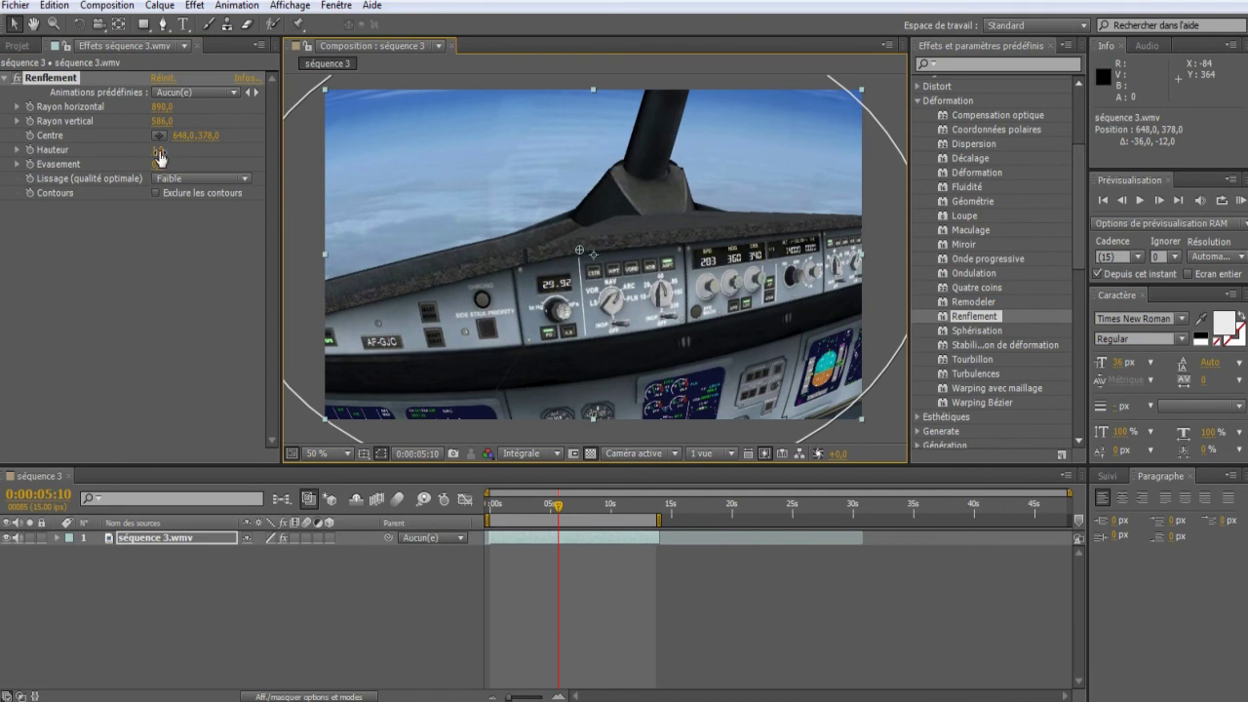
{"action": "type", "text": "-1,6"}
{"action": "key", "text": "Return"}
{"action": "mouse_move", "coordinate": [157, 150]}
{"action": "left_mouse_down"}
{"action": "mouse_move", "coordinate": [83, 250]}
{"action": "mouse_move", "coordinate": [231, 232]}
{"action": "left_mouse_up"}
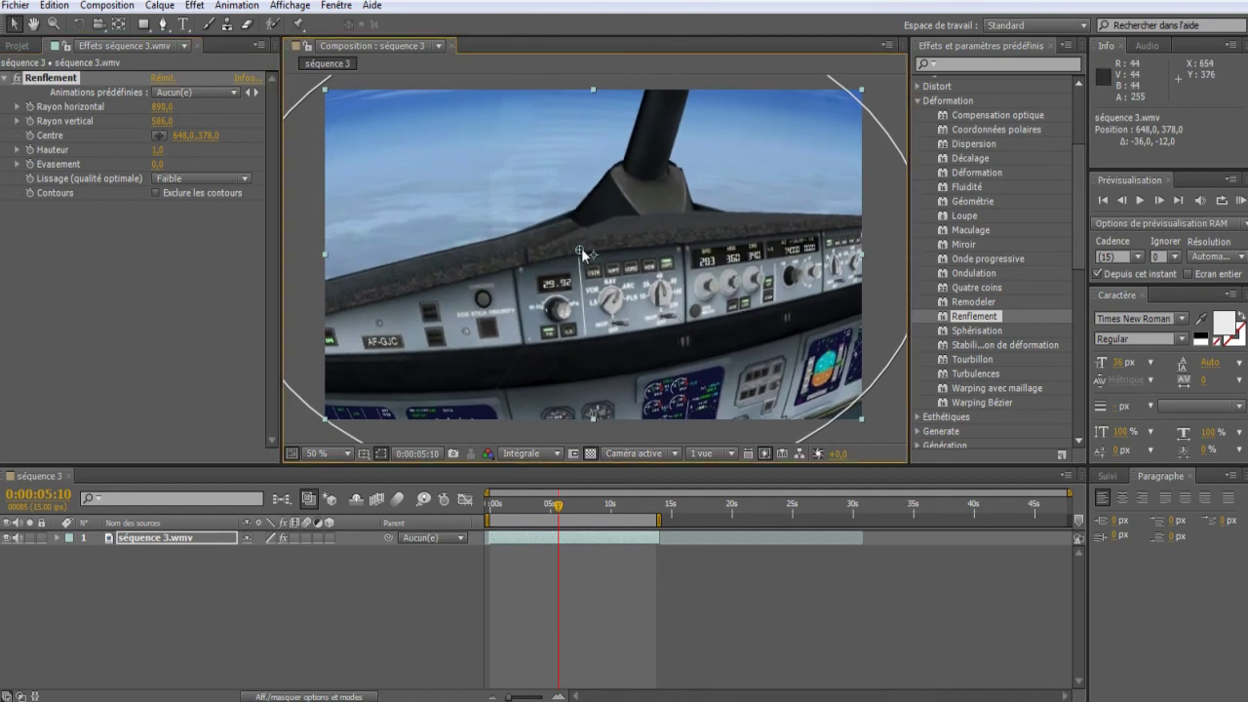
{"action": "left_click_drag", "start_coordinate": [579, 251], "coordinate": [597, 258]}
{"action": "left_click", "coordinate": [164, 150]}
{"action": "type", "text": "0,5"}
{"action": "key", "text": "Return"}
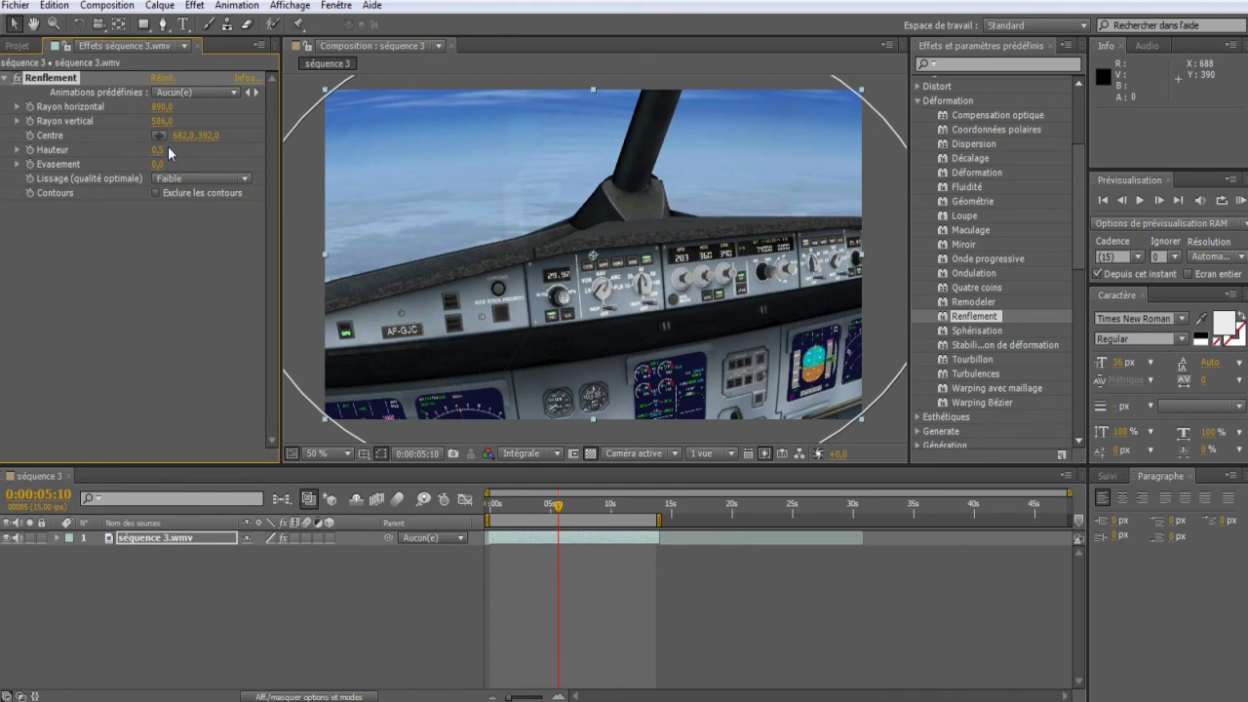
Test higher Évasement values, then set Évasement back to 0
{"action": "mouse_move", "coordinate": [157, 164]}
{"action": "left_mouse_down"}
{"action": "mouse_move", "coordinate": [1072, 282]}
{"action": "mouse_move", "coordinate": [537, 167]}
{"action": "mouse_move", "coordinate": [349, 417]}
{"action": "left_mouse_up"}
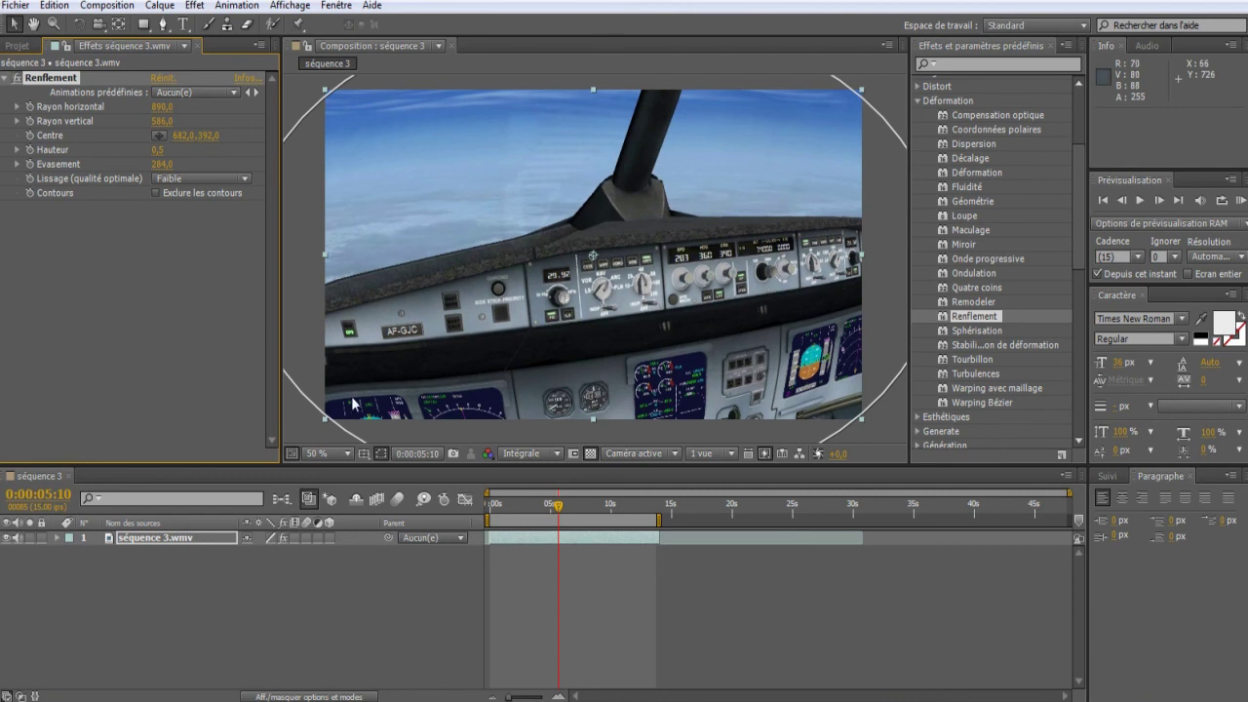
{"action": "mouse_move", "coordinate": [163, 163]}
{"action": "left_mouse_down"}
{"action": "mouse_move", "coordinate": [584, 182]}
{"action": "mouse_move", "coordinate": [158, 166]}
{"action": "left_mouse_up"}
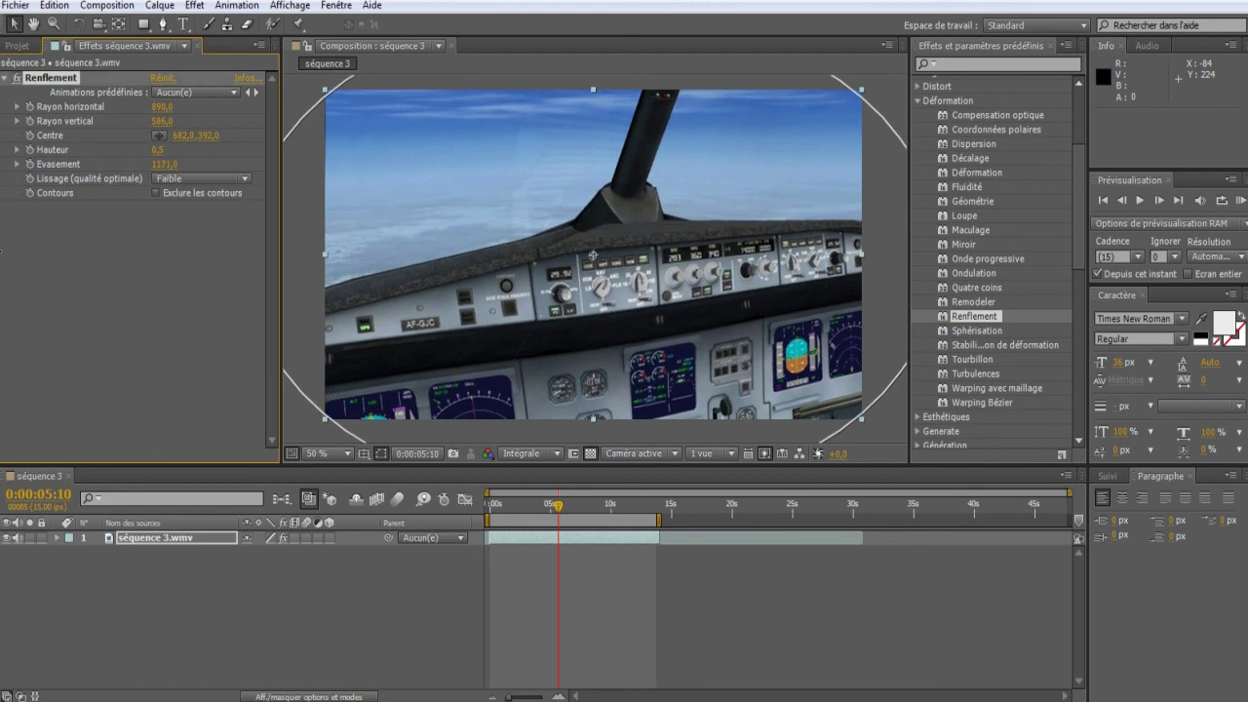
{"action": "left_click", "coordinate": [164, 165]}
{"action": "type", "text": "0"}
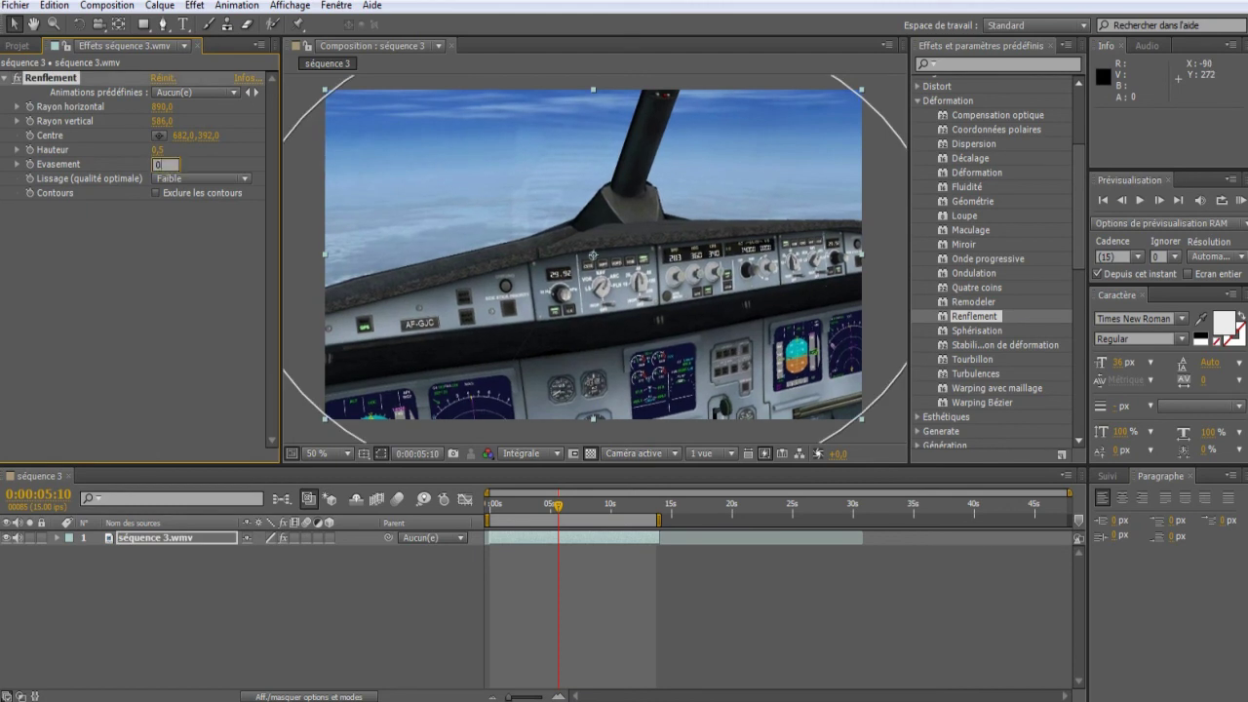
{"action": "key", "text": "Return"}
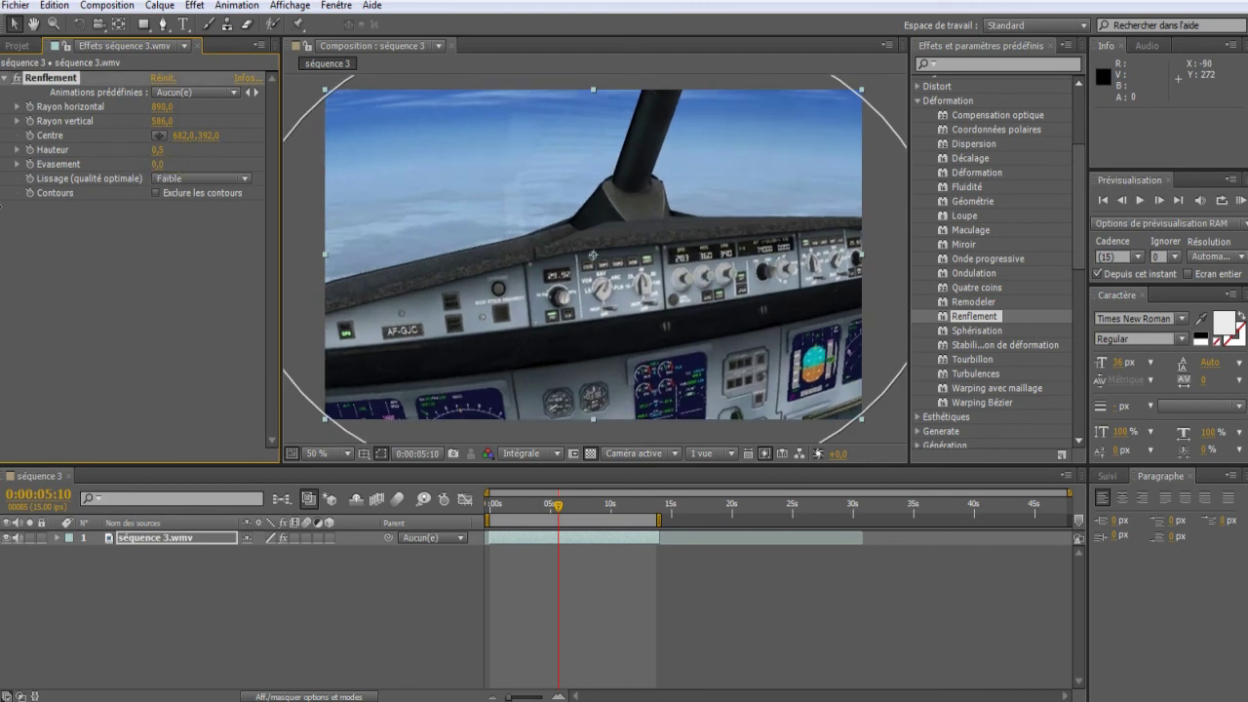
Set Renflement Lissage to Élevé and tick Exclure les contours
{"action": "left_click", "coordinate": [195, 180]}
{"action": "left_click", "coordinate": [184, 212]}
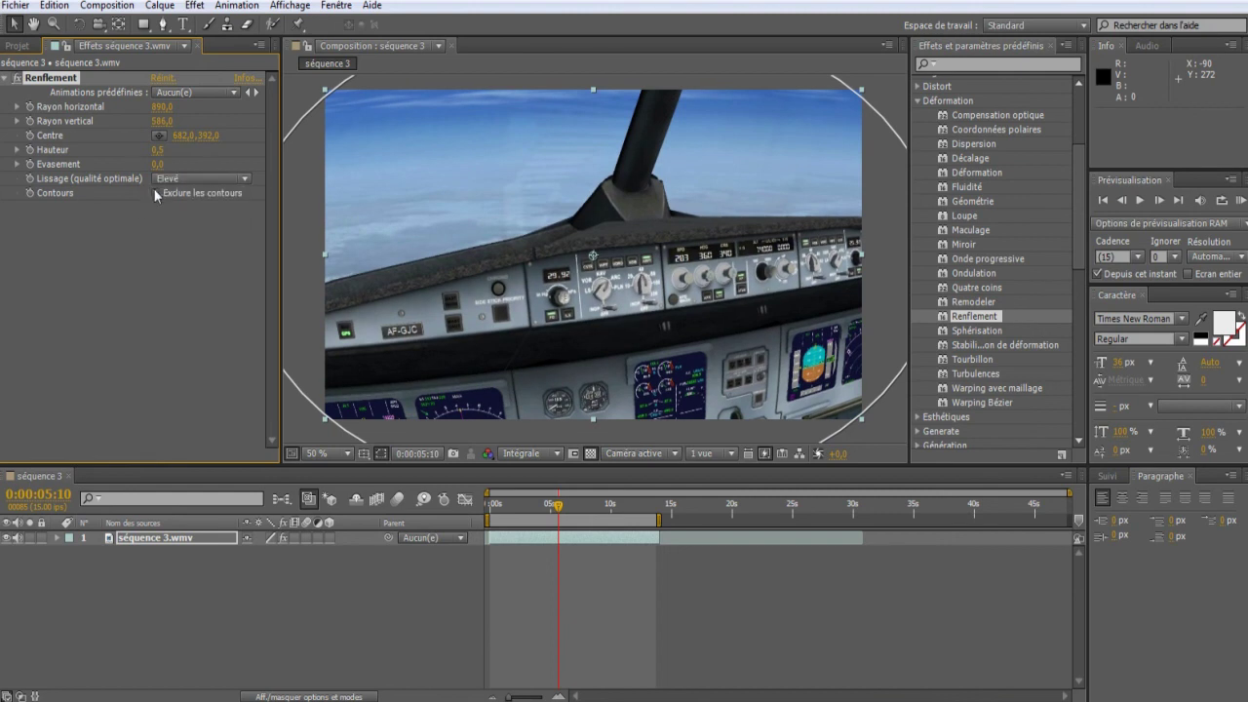
{"action": "left_click", "coordinate": [157, 192]}
Zoom the viewer out and delete the Renflement effect from the layer
{"action": "key", "text": "comma"}
{"action": "key", "text": "comma"}
{"action": "key", "text": "period"}
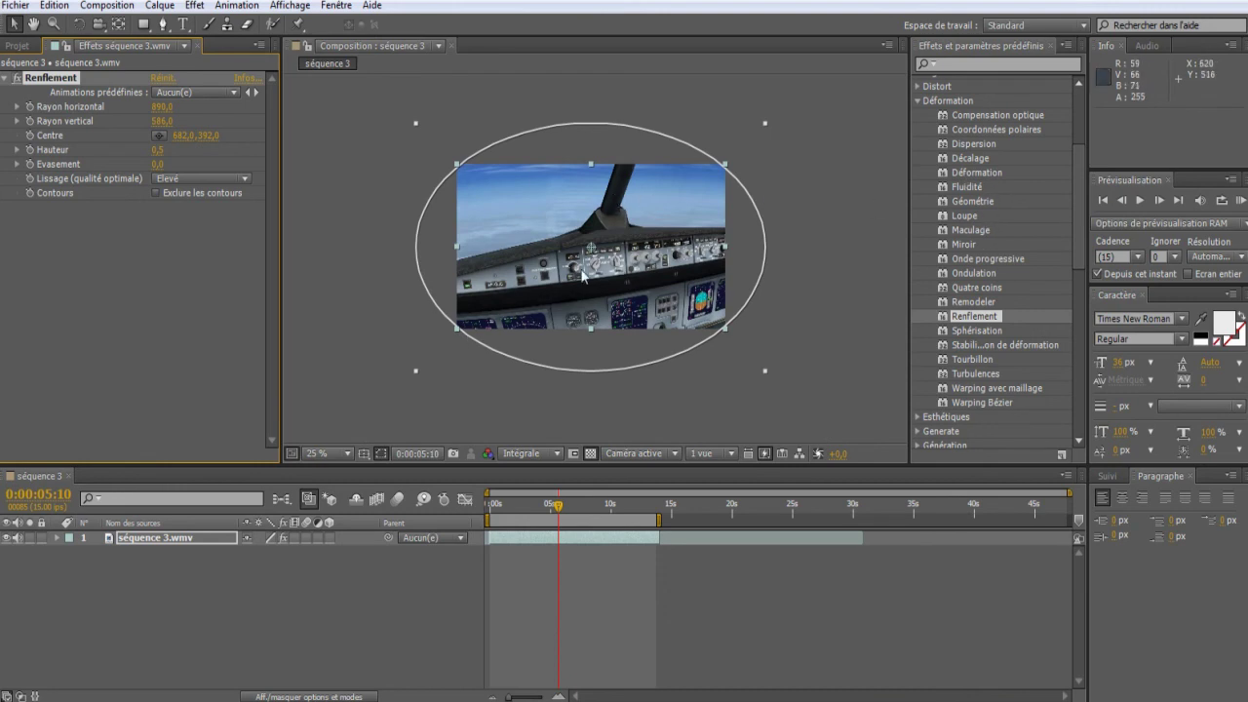
{"action": "left_click", "coordinate": [985, 332]}
{"action": "left_click", "coordinate": [993, 403]}
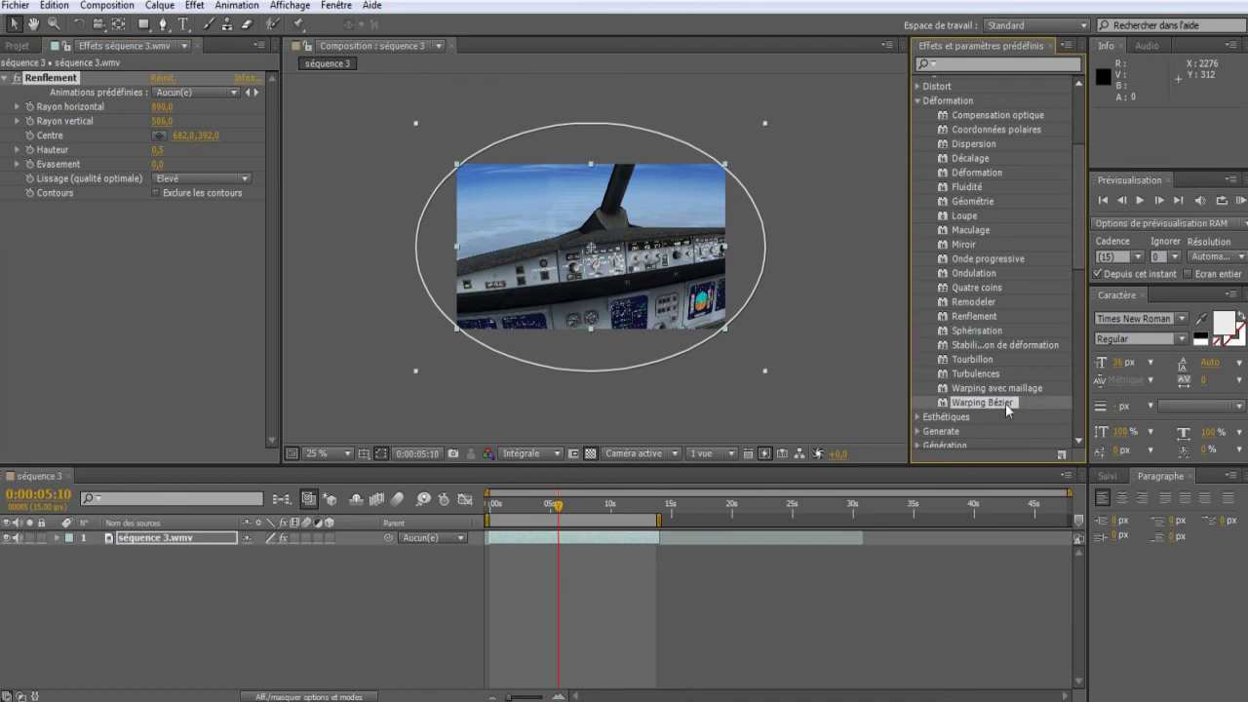
{"action": "left_click", "coordinate": [26, 82]}
{"action": "key", "text": "Delete"}
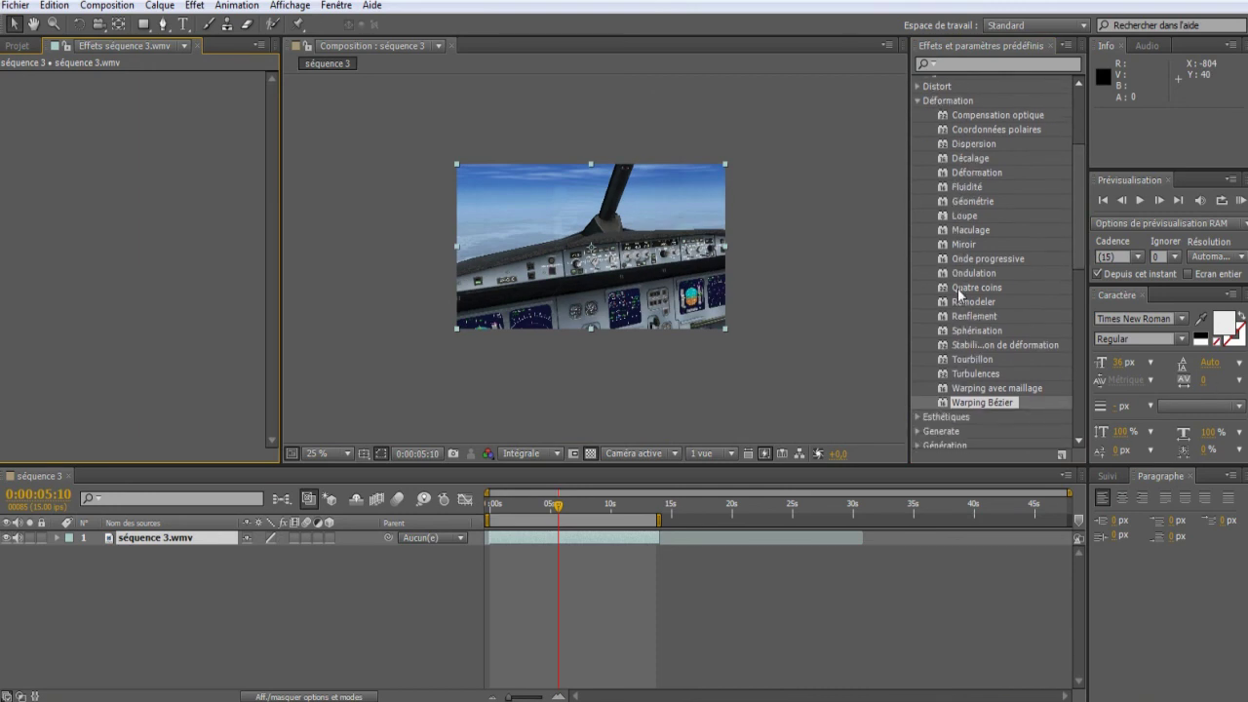
Apply Sphérisation to the cockpit layer and scrub its Rayon up, then back to about 779,0
{"action": "left_click_drag", "start_coordinate": [988, 331], "coordinate": [702, 268]}
{"action": "left_click_drag", "start_coordinate": [157, 106], "coordinate": [171, 107]}
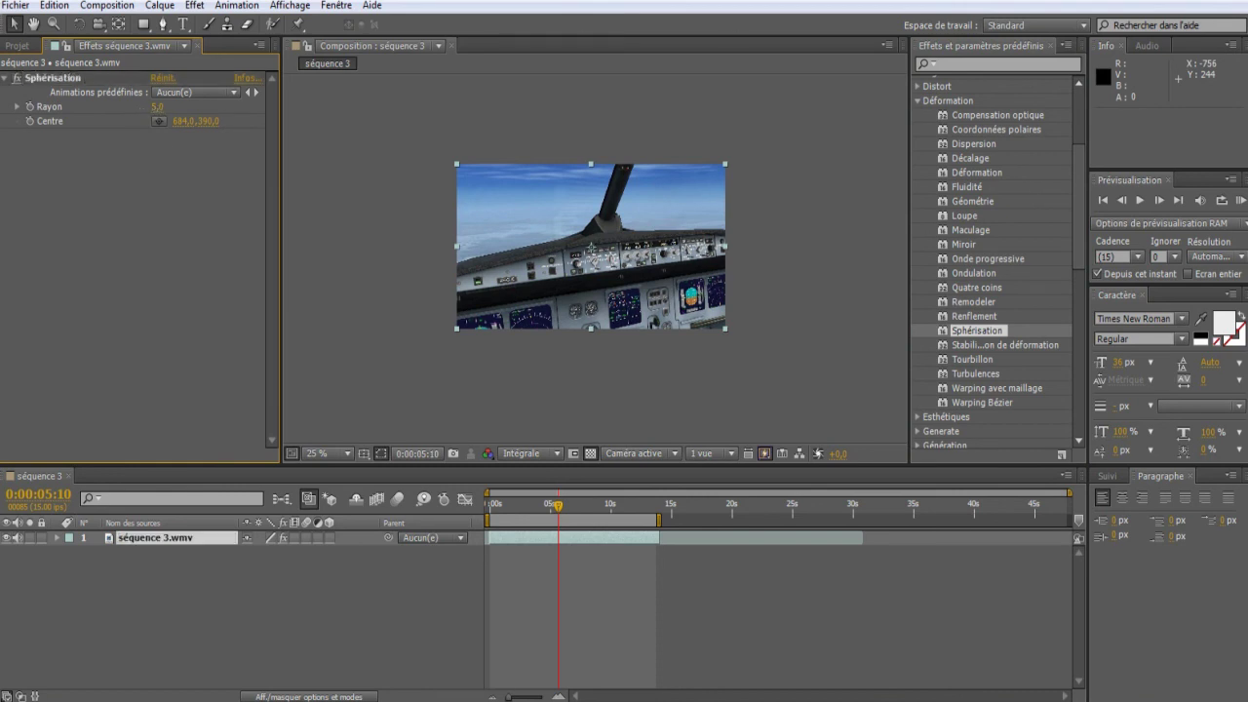
{"action": "mouse_move", "coordinate": [157, 106]}
{"action": "left_mouse_down"}
{"action": "mouse_move", "coordinate": [796, 147]}
{"action": "mouse_move", "coordinate": [778, 194]}
{"action": "left_mouse_up"}
{"action": "key", "text": "period"}
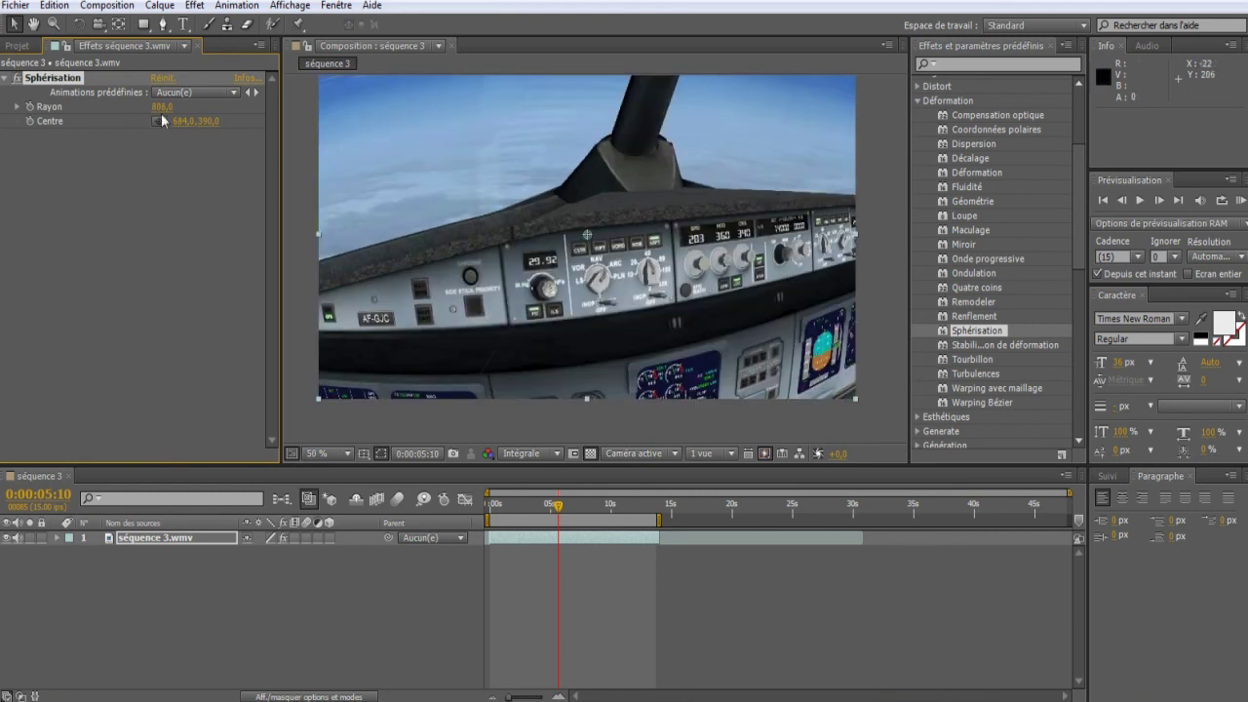
{"action": "left_click_drag", "start_coordinate": [164, 106], "coordinate": [145, 107]}
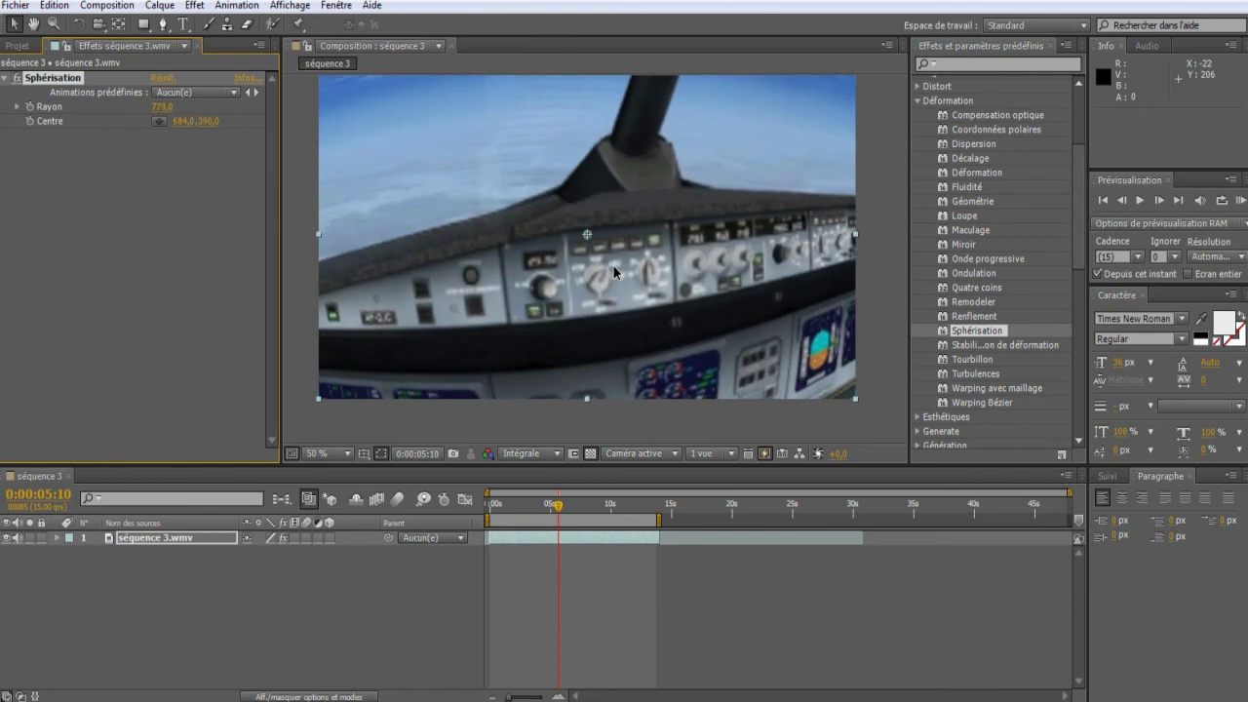
{"action": "key", "text": "comma"}
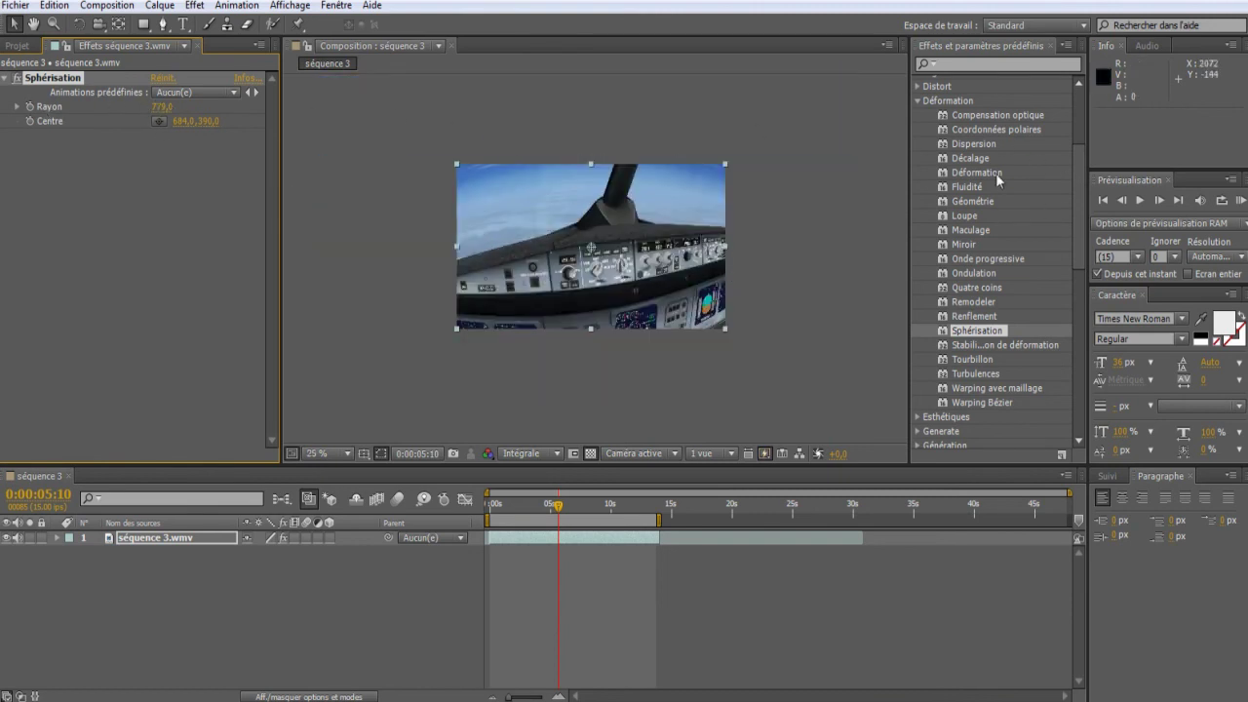
Browse the distortion effects list and select Renflement
{"action": "left_click", "coordinate": [999, 117]}
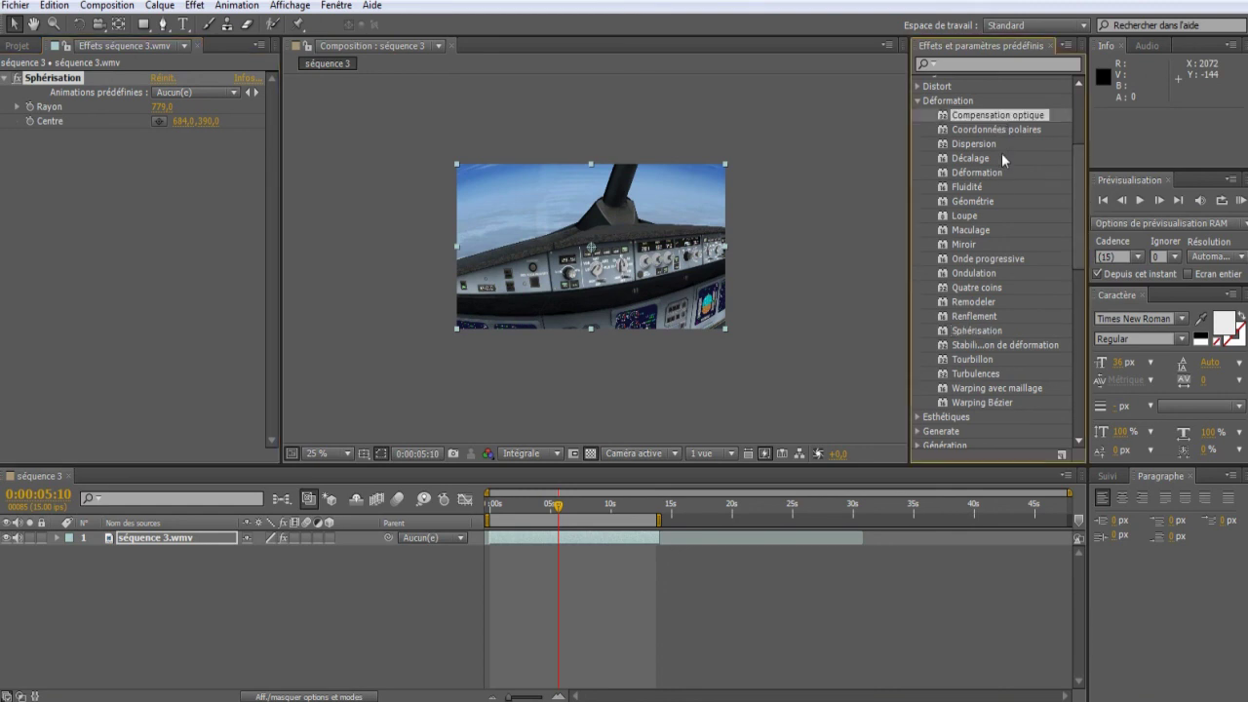
{"action": "left_click", "coordinate": [1000, 259]}
{"action": "left_click", "coordinate": [981, 216], "text": "ctrl"}
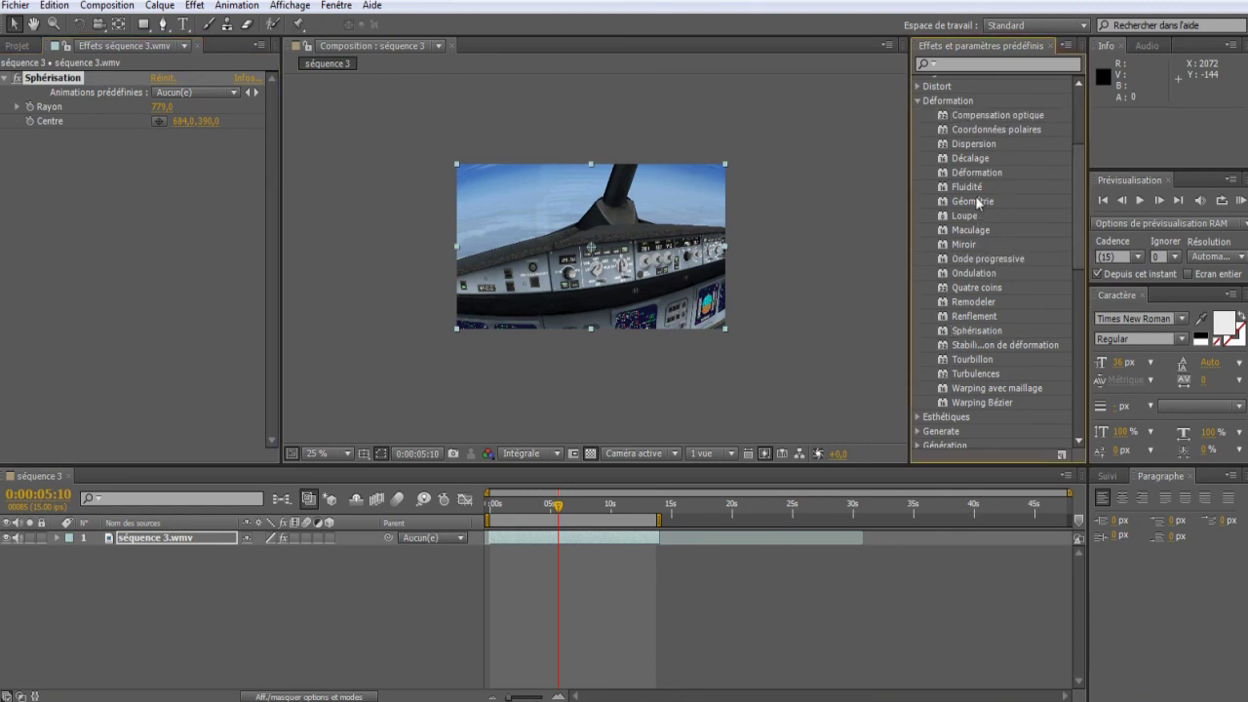
{"action": "left_click", "coordinate": [976, 317]}
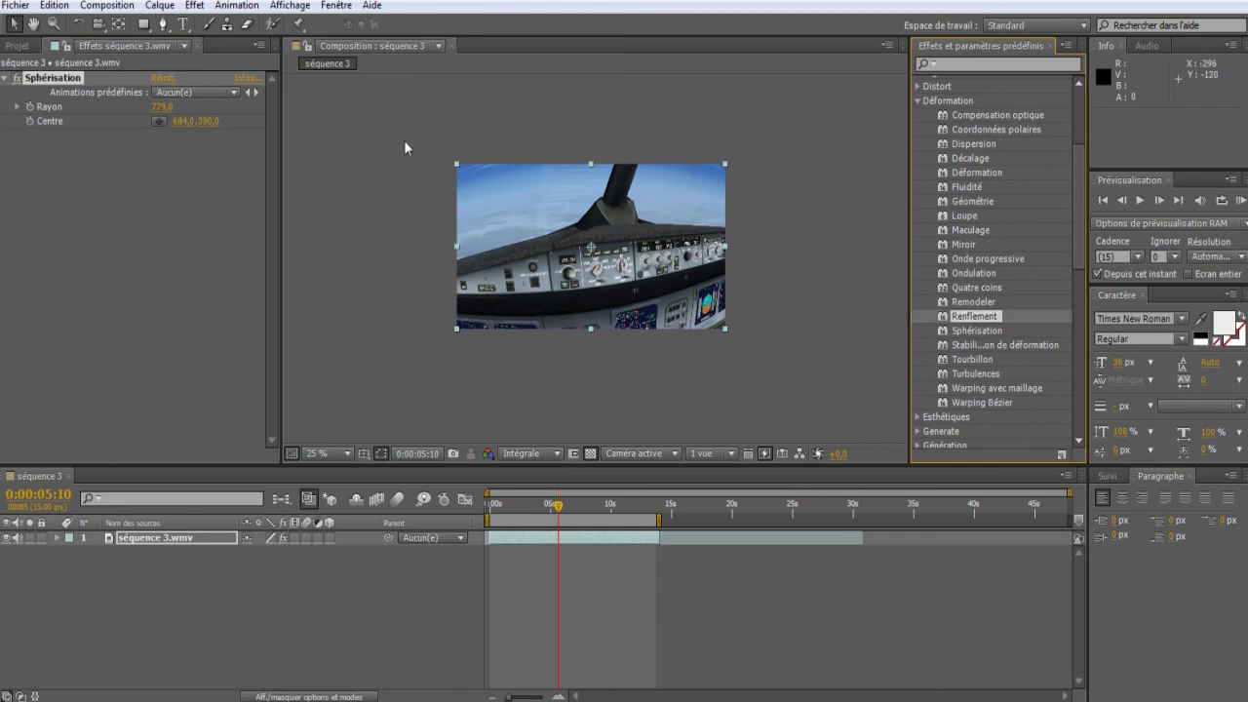
Enter a Sphérisation Rayon of 779 and nudge the cockpit layer slightly down-left
{"action": "left_click", "coordinate": [159, 108]}
{"action": "type", "text": "779"}
{"action": "key", "text": "Return"}
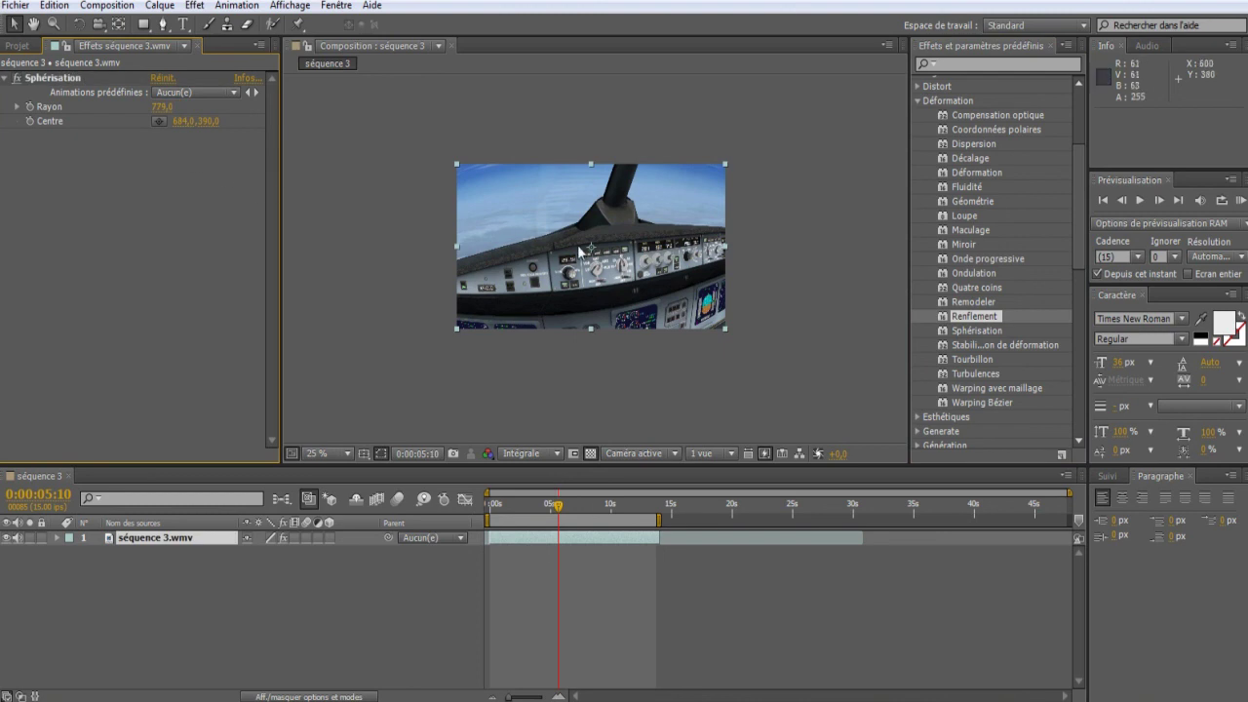
{"action": "mouse_move", "coordinate": [595, 246]}
{"action": "left_mouse_down"}
{"action": "mouse_move", "coordinate": [580, 278]}
{"action": "mouse_move", "coordinate": [589, 251]}
{"action": "left_mouse_up"}
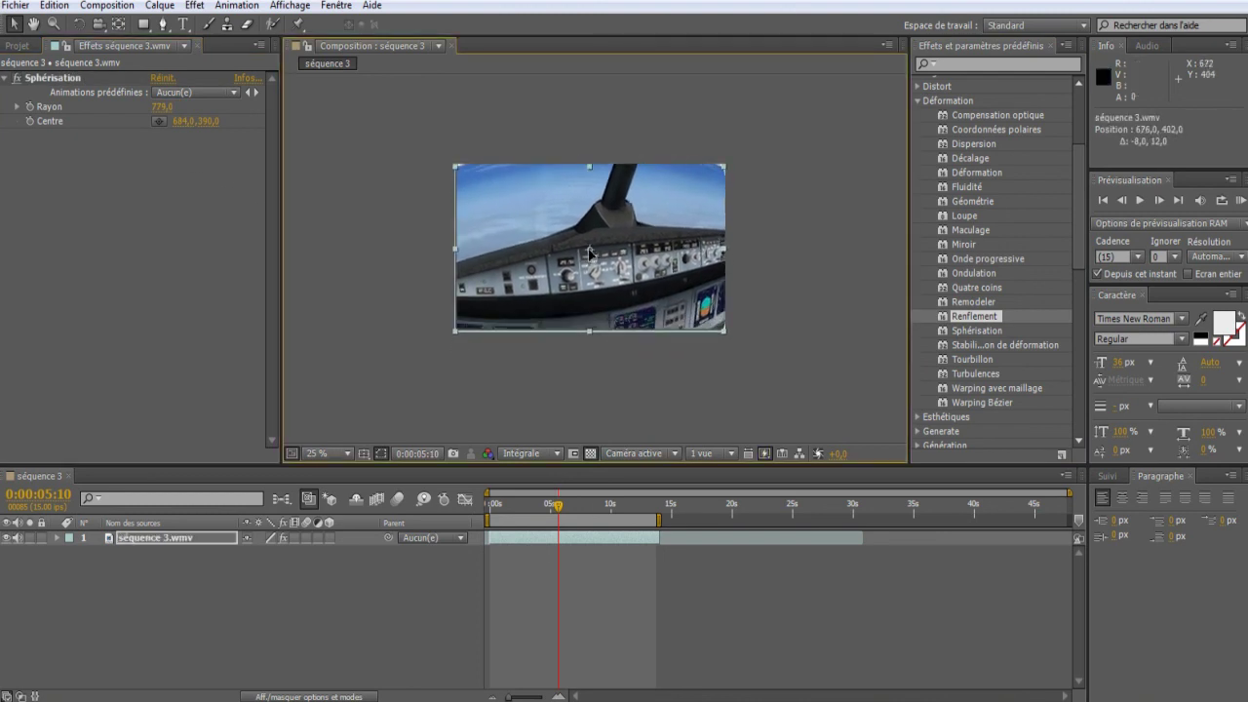
Deselect the cockpit layer, put the playhead at 0:00:05:12, and check the work area
{"action": "left_click", "coordinate": [580, 359]}
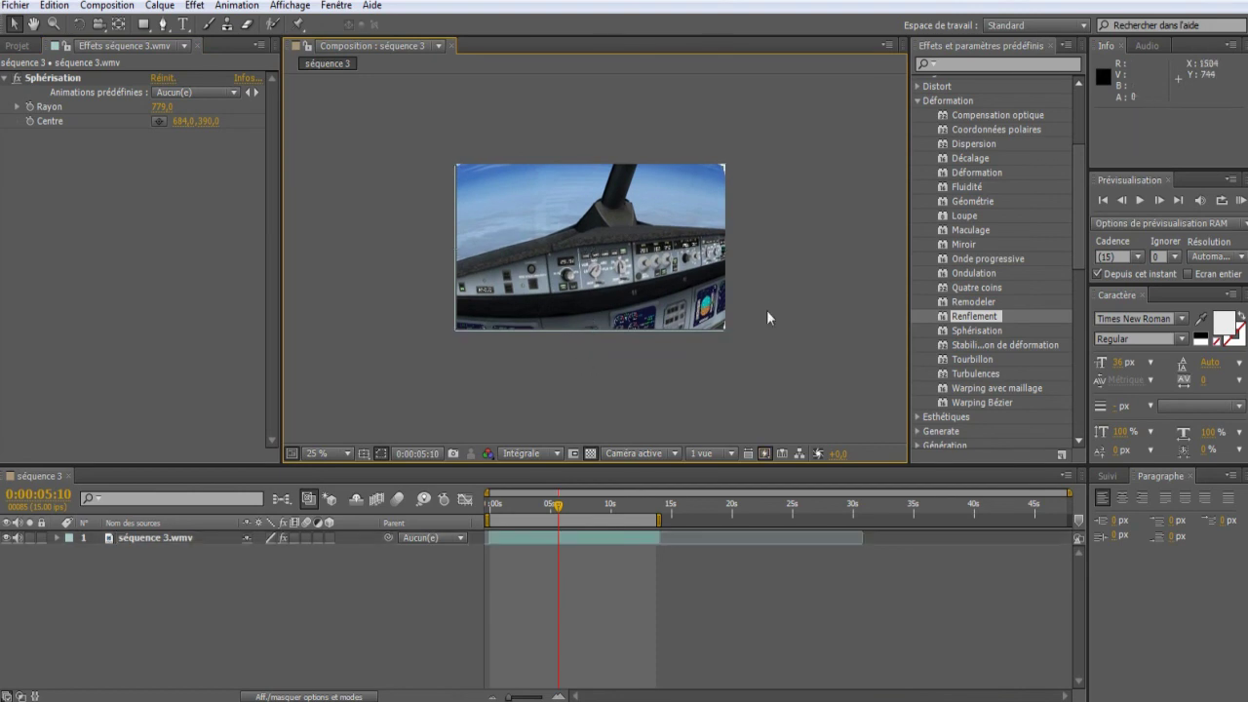
{"action": "left_click", "coordinate": [559, 512]}
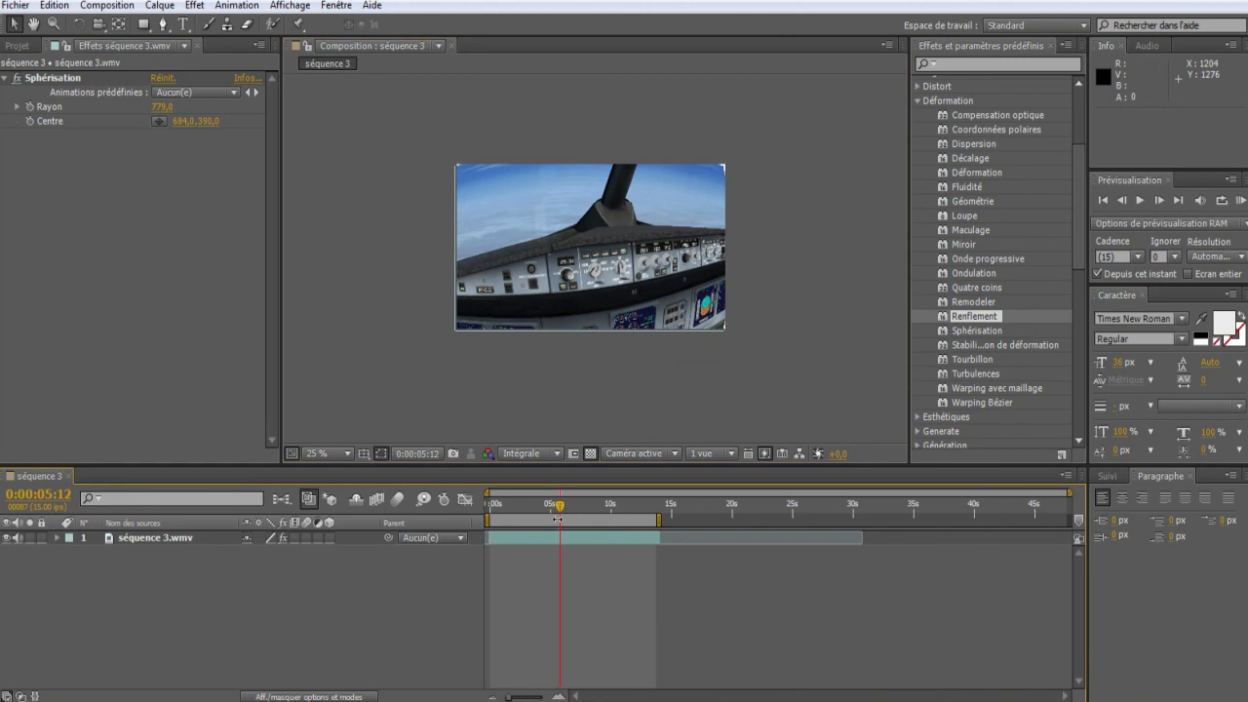
{"action": "left_click_drag", "start_coordinate": [559, 520], "coordinate": [559, 519]}
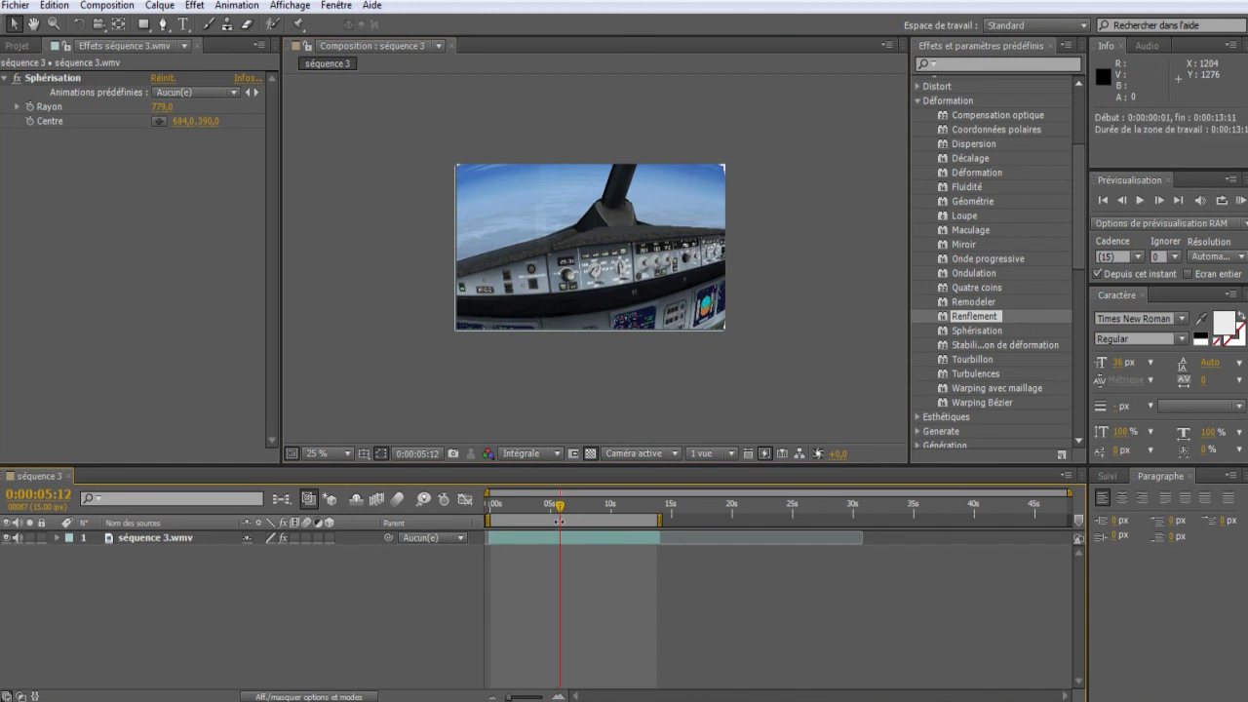